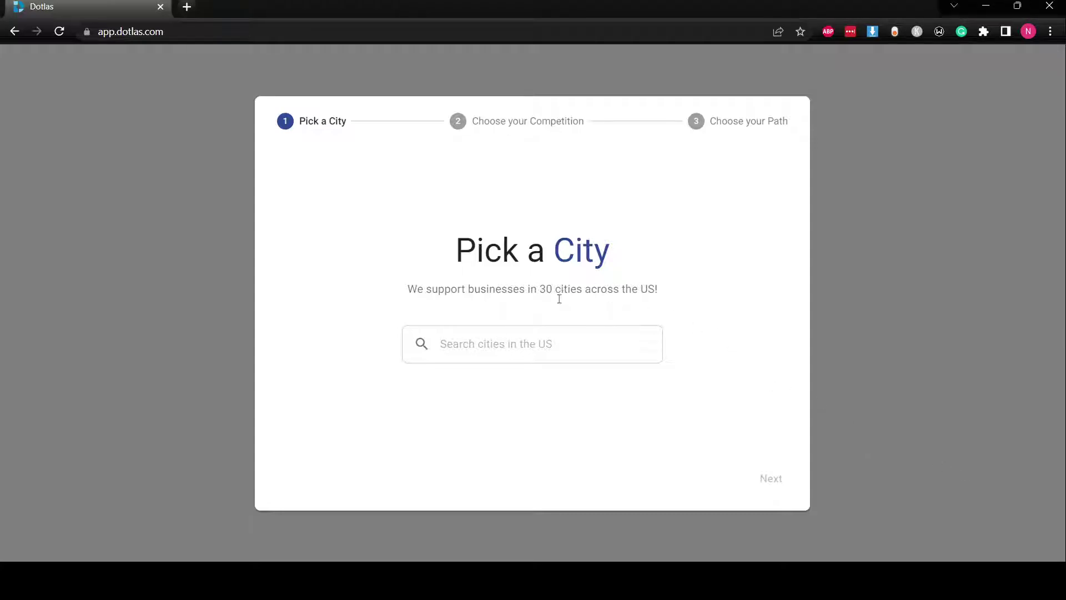
# Pick Atlanta as the city and continue to the competition selection
pyautogui.click(557, 342)
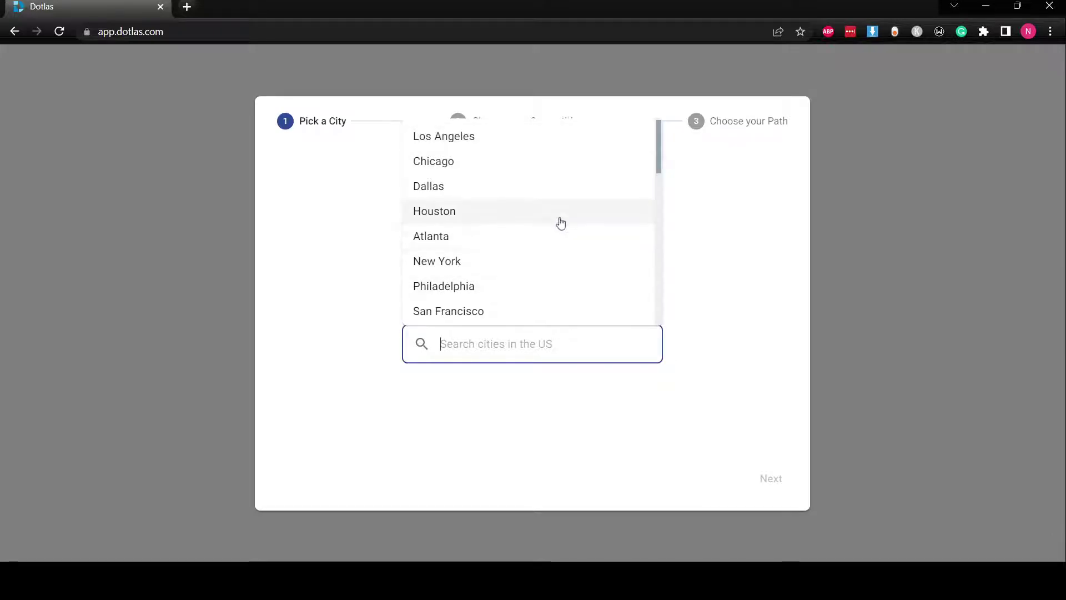
pyautogui.scroll(-1, 561, 223)
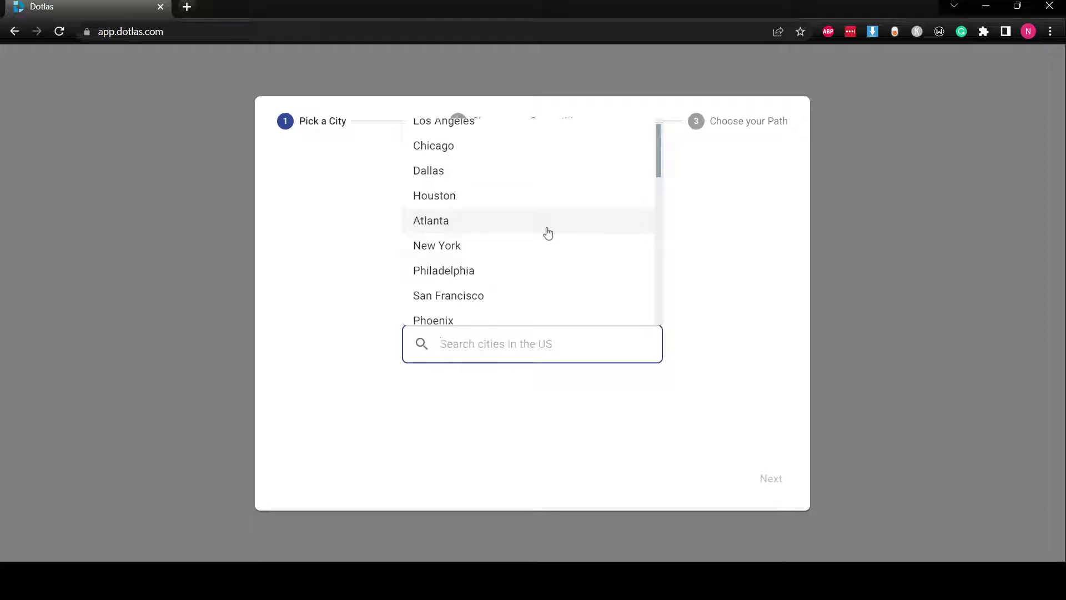
pyautogui.click(548, 232)
pyautogui.click(776, 480)
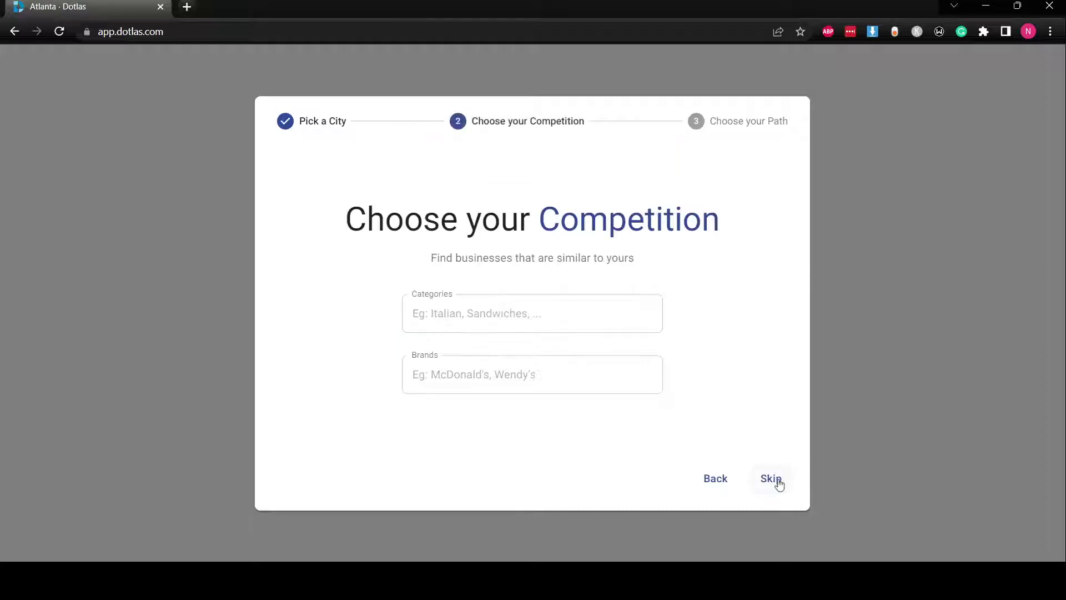
# Add Mexican as the competition category
pyautogui.click(611, 319)
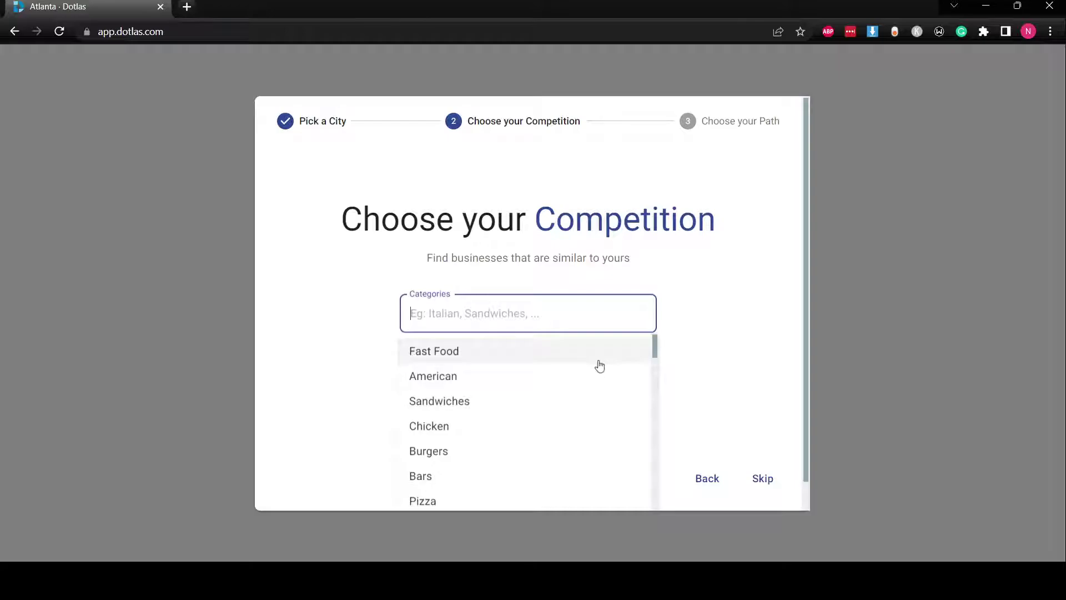
pyautogui.scroll(-2, 600, 366)
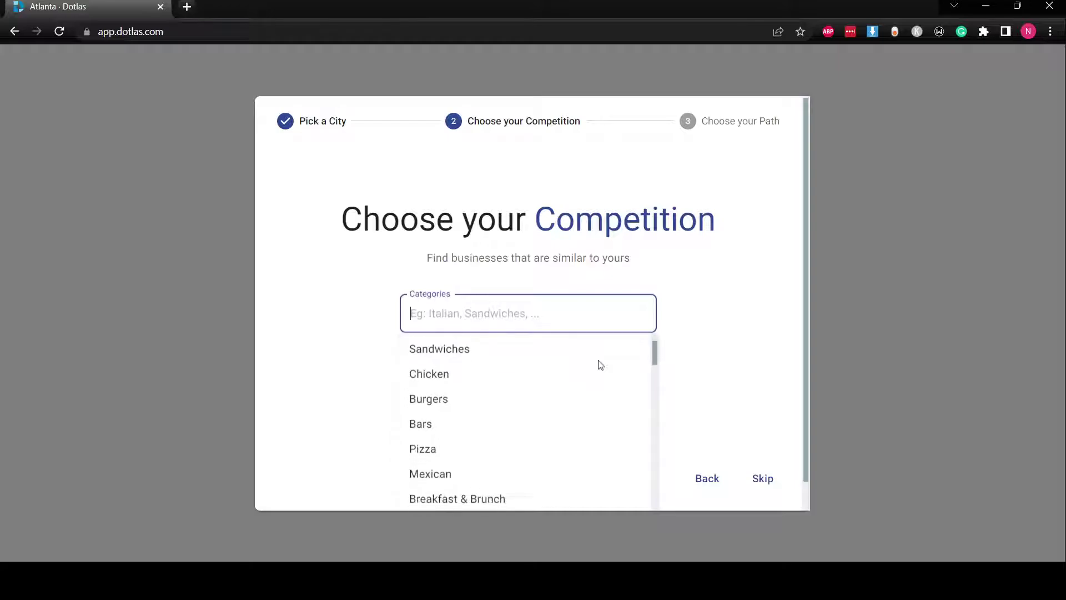
pyautogui.scroll(-1, 576, 414)
pyautogui.scroll(-1, 577, 413)
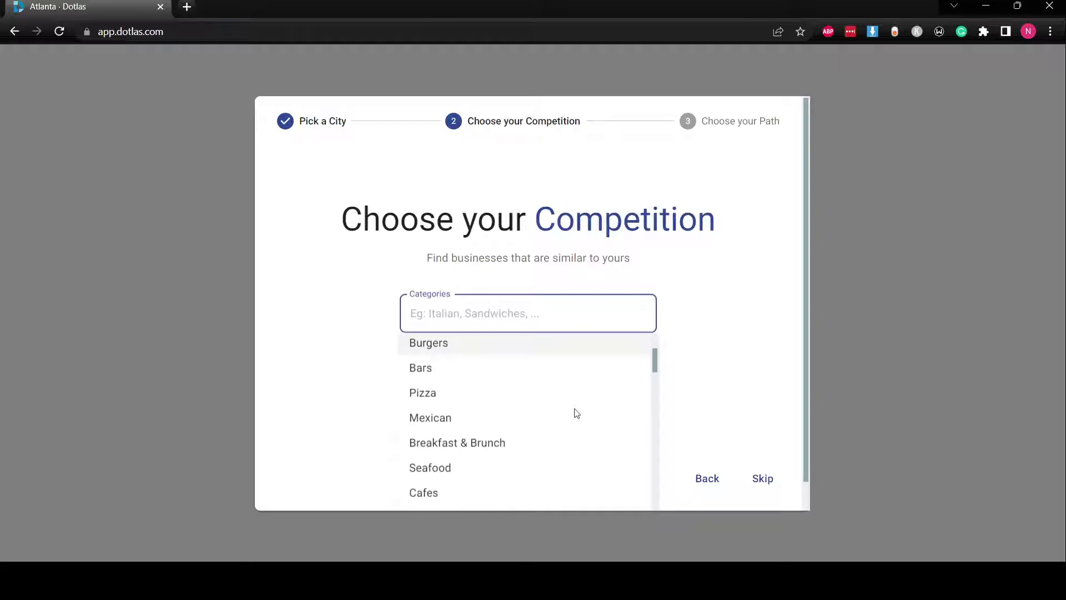
pyautogui.click(547, 424)
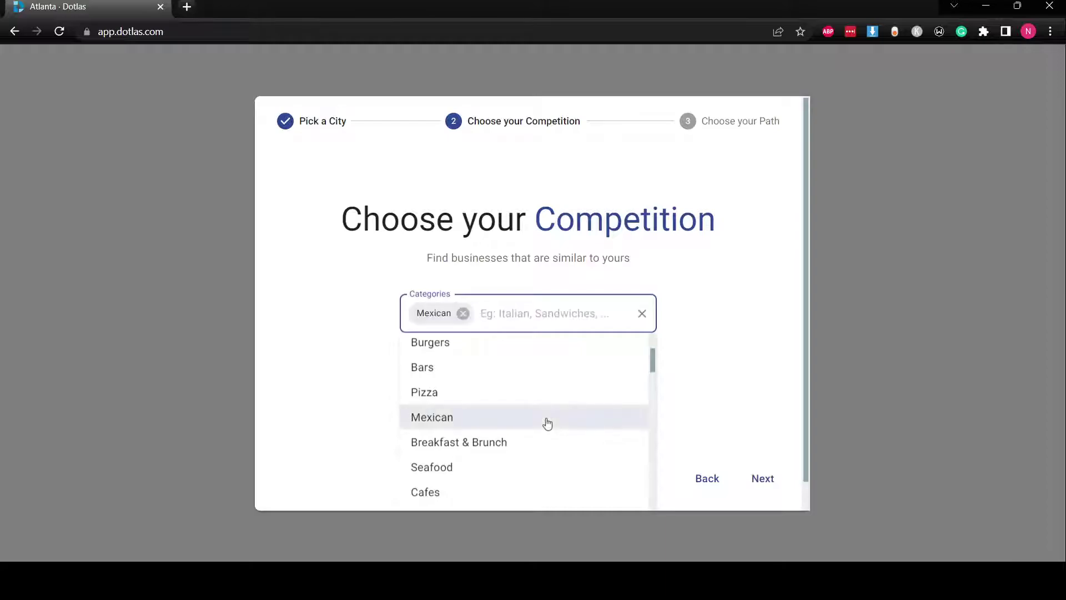
pyautogui.click(706, 401)
# Add Taco Bell as a competing brand and proceed to the City Insights path
pyautogui.click(579, 385)
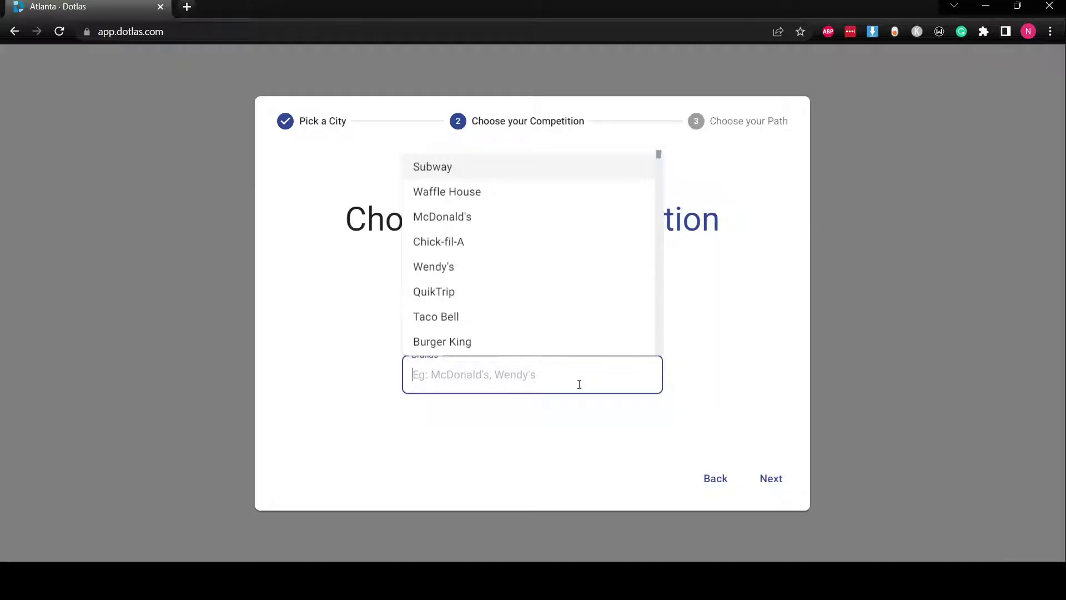
pyautogui.write('taco')
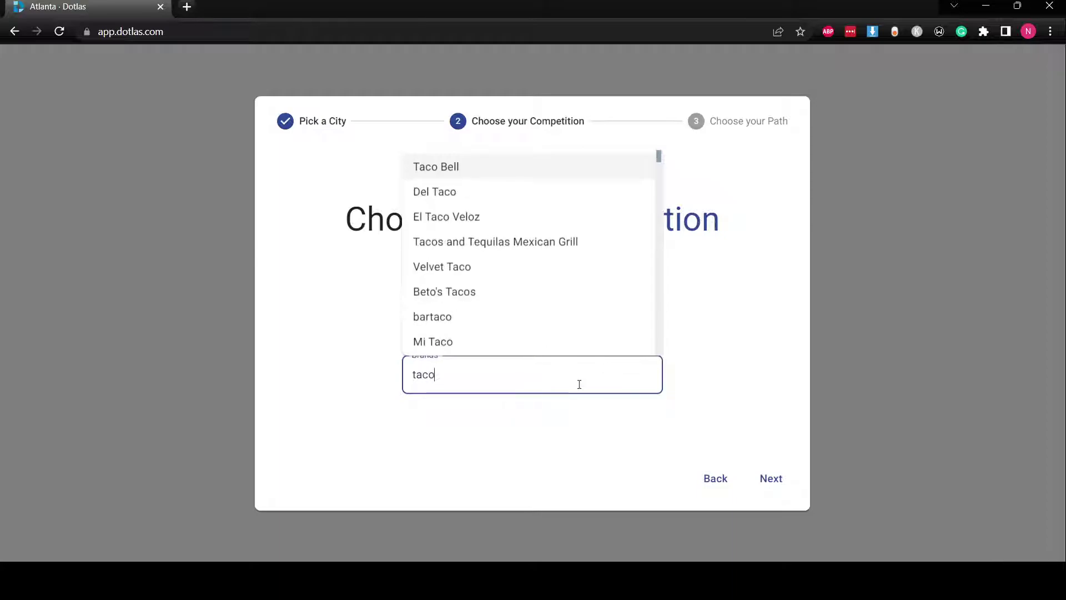
pyautogui.click(475, 176)
pyautogui.click(748, 398)
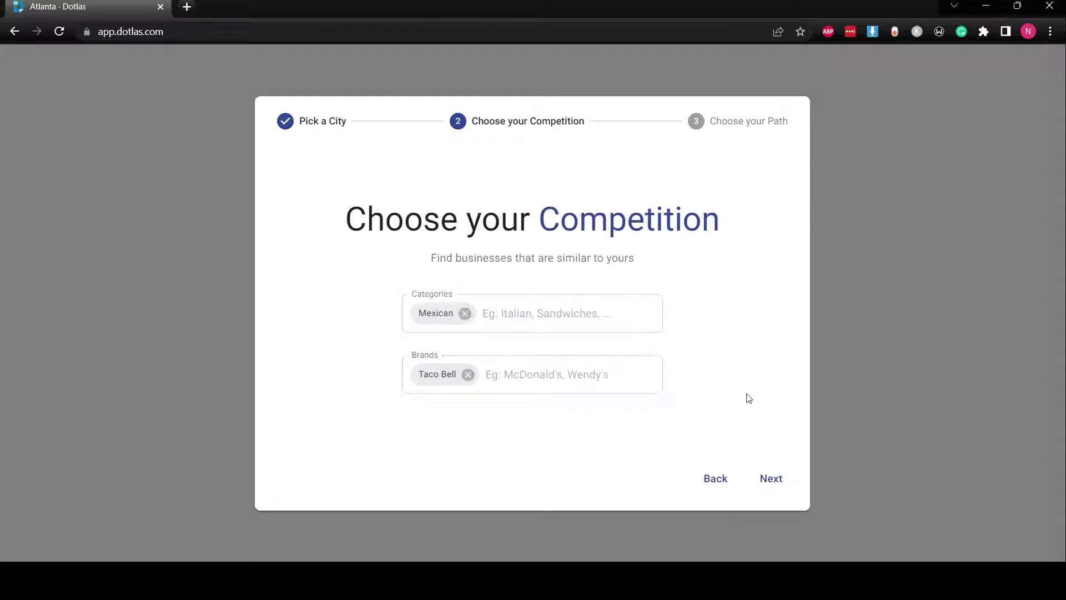
pyautogui.click(770, 479)
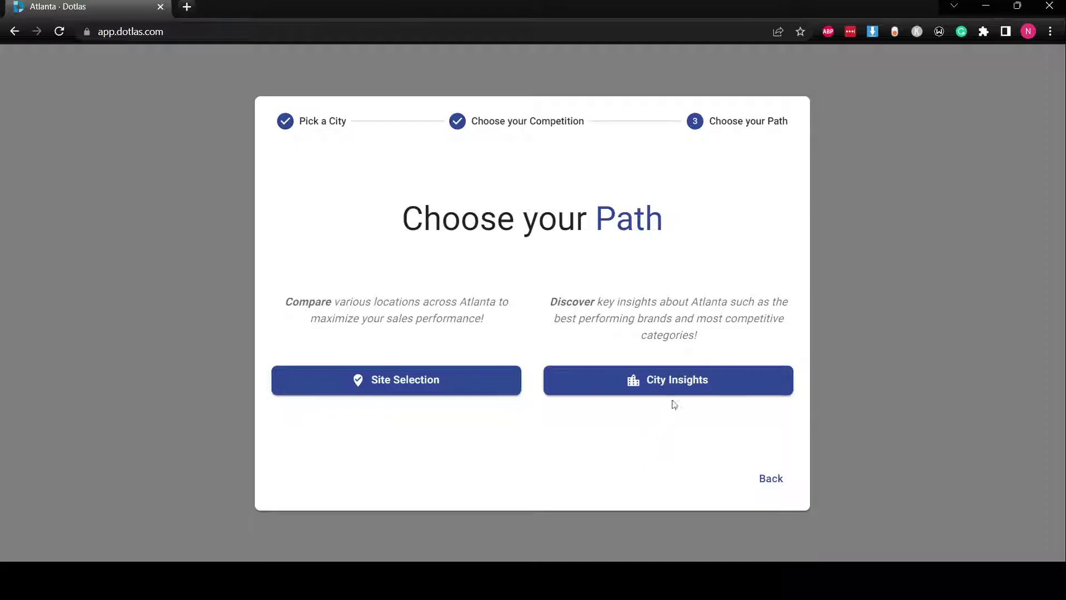
pyautogui.click(685, 384)
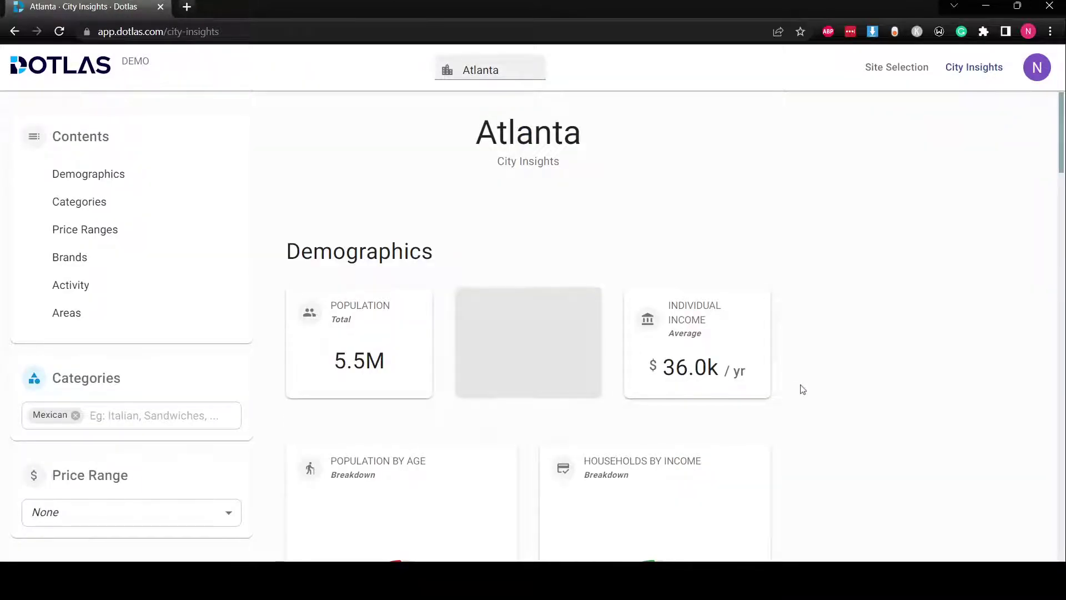
# Review Atlanta's demographics, including population, outlets, individual income, and the age and household income breakdowns
pyautogui.scroll(-2, 802, 390)
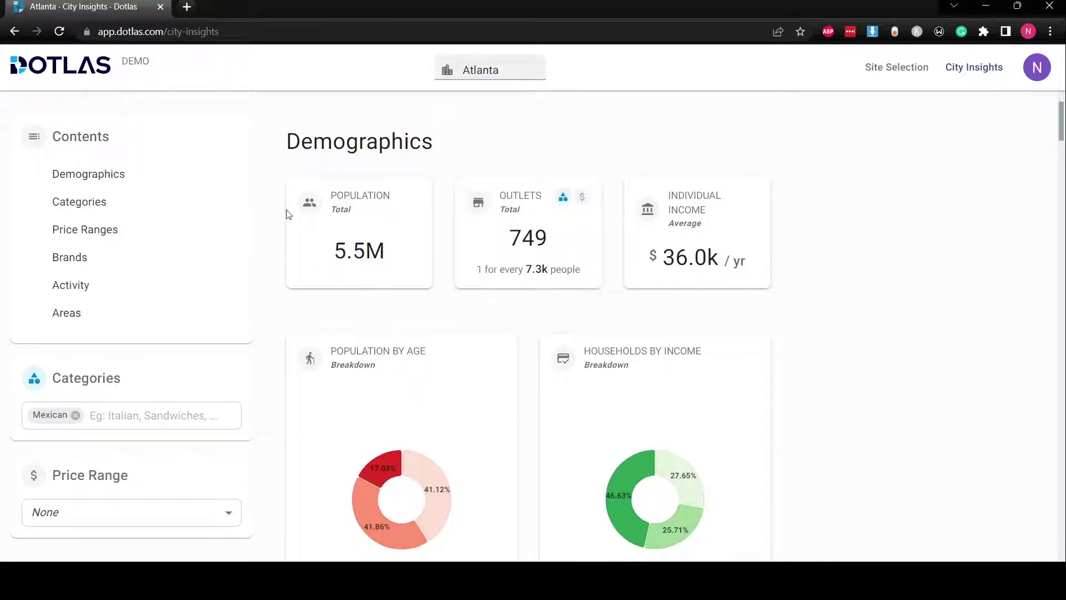
pyautogui.scroll(-2, 286, 213)
pyautogui.scroll(-3, 286, 213)
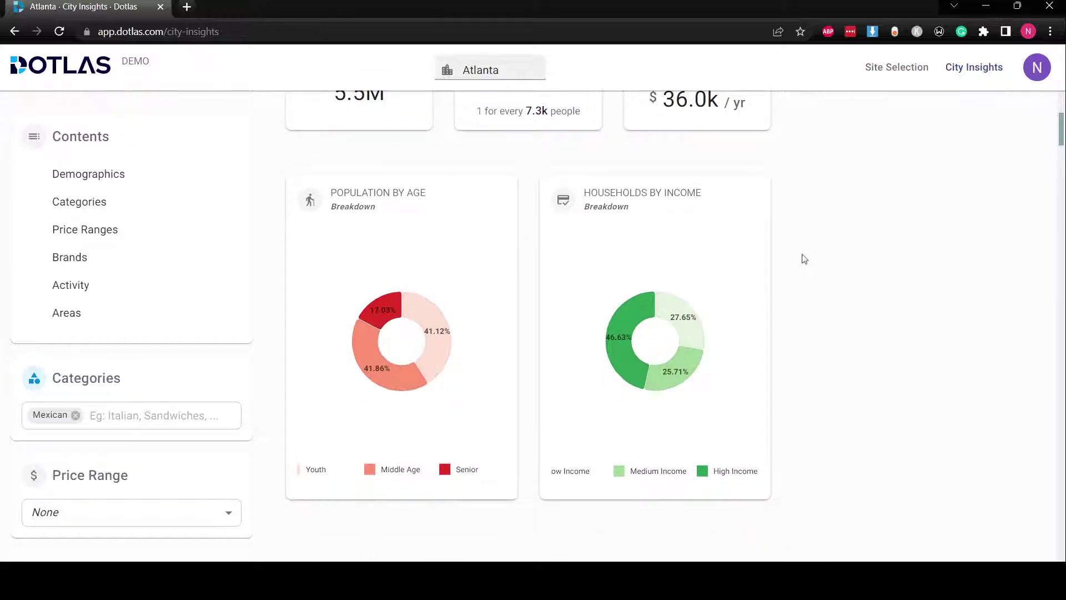
# Examine the category highlights, outlets by category, the ratings and reviews chart, and Mexican's most common category pairings
pyautogui.scroll(-8, 805, 259)
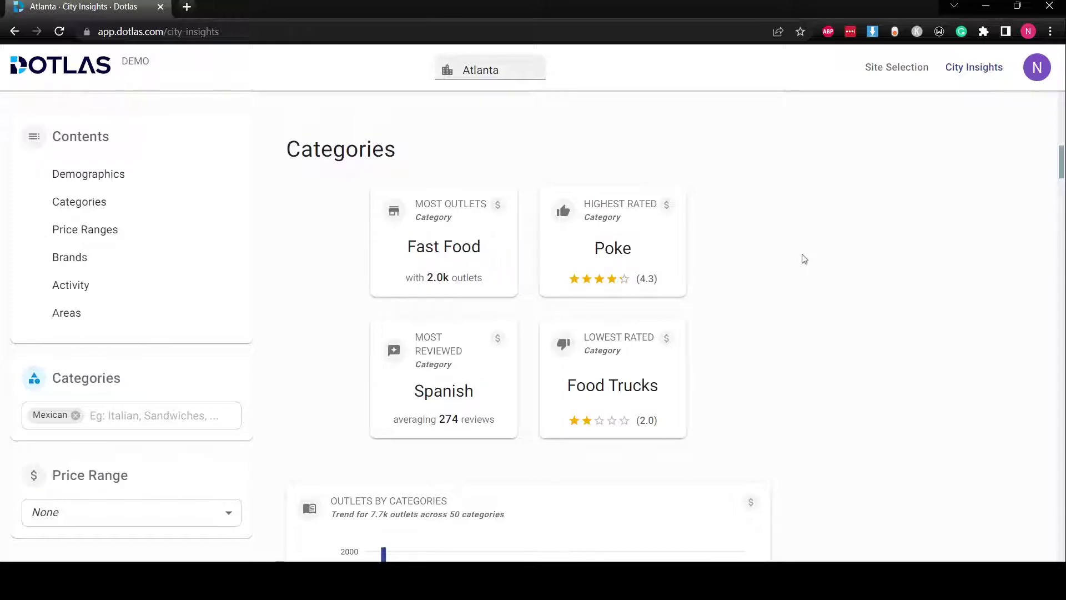
pyautogui.scroll(-1, 804, 259)
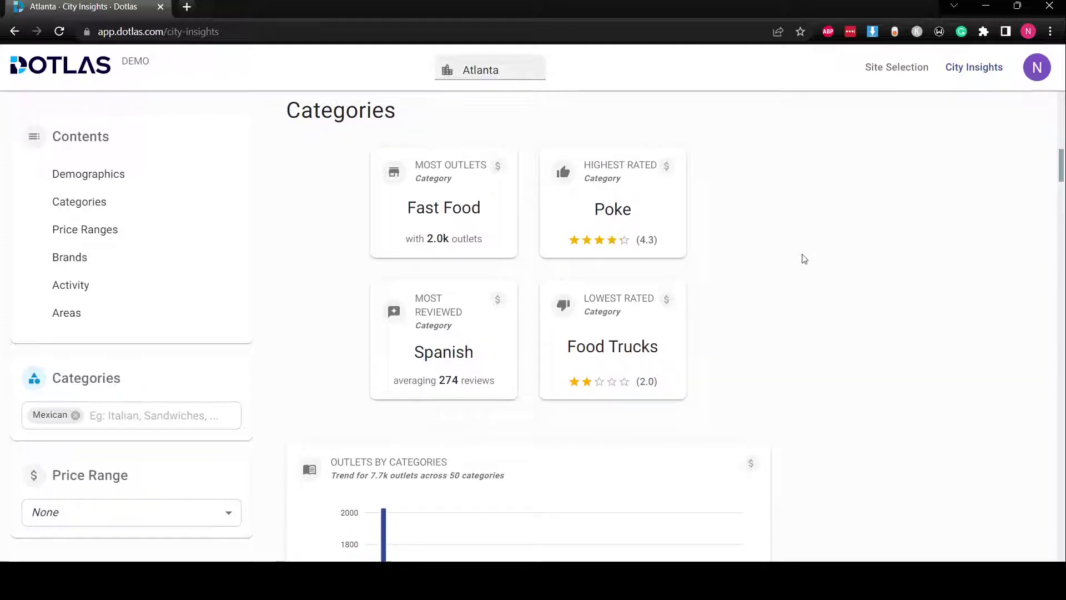
pyautogui.scroll(-3, 816, 278)
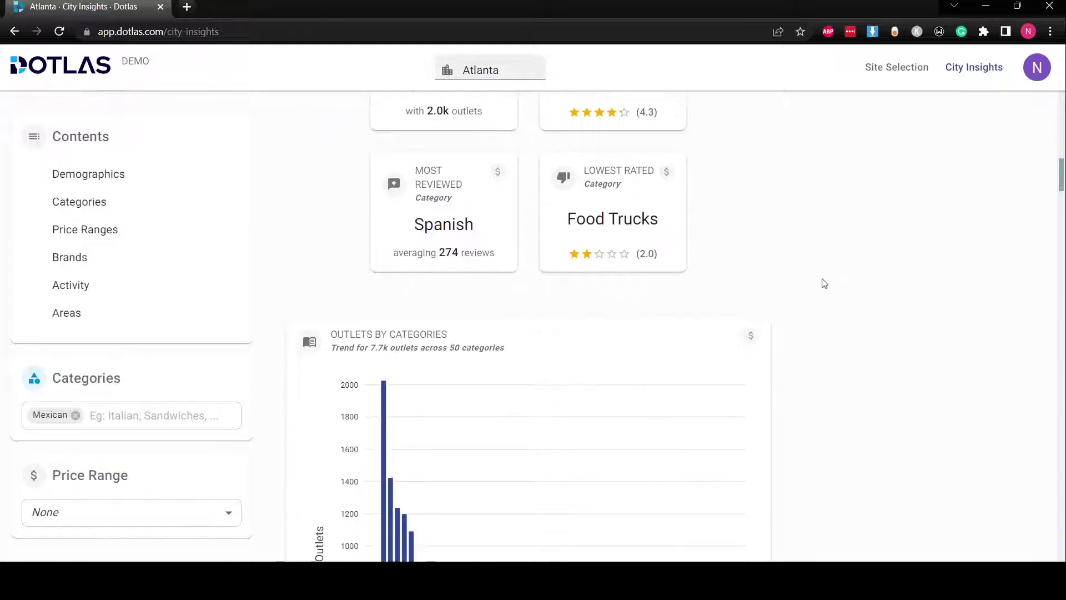
pyautogui.scroll(-1, 840, 238)
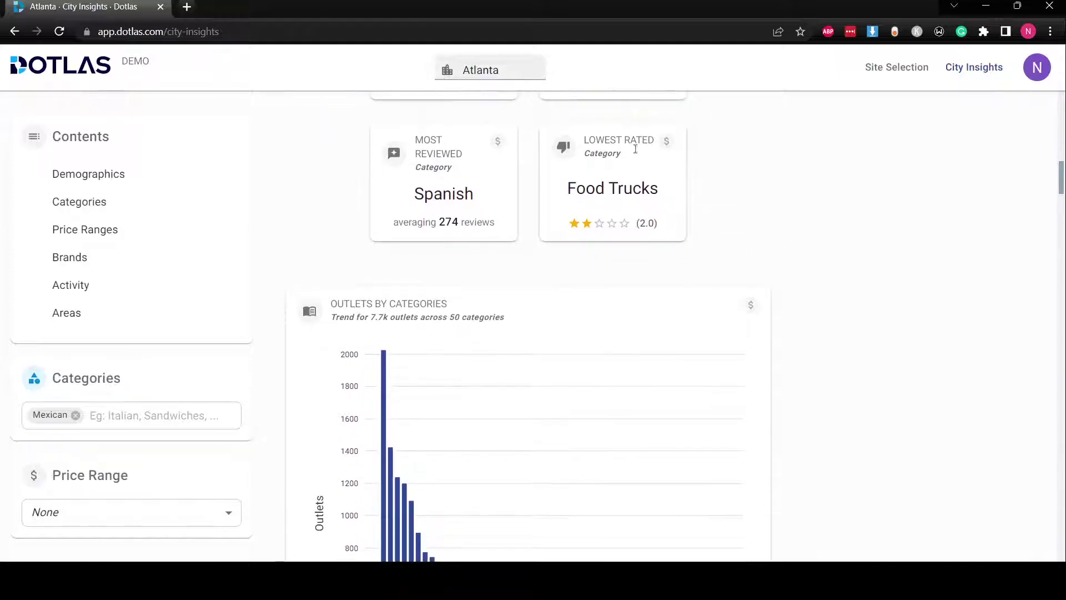
pyautogui.scroll(-12, 823, 231)
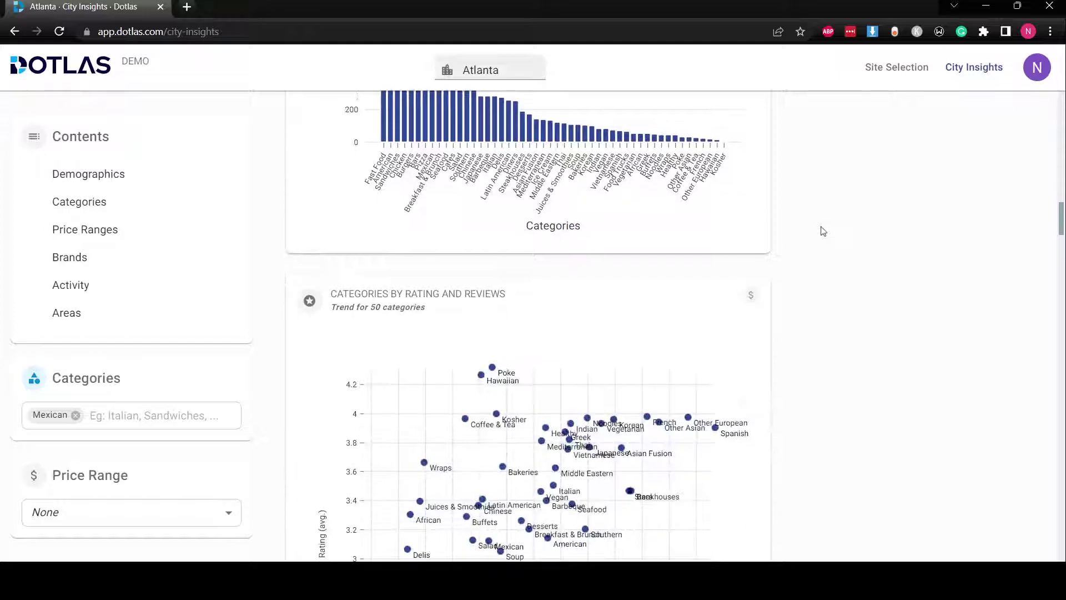
pyautogui.scroll(-2, 823, 231)
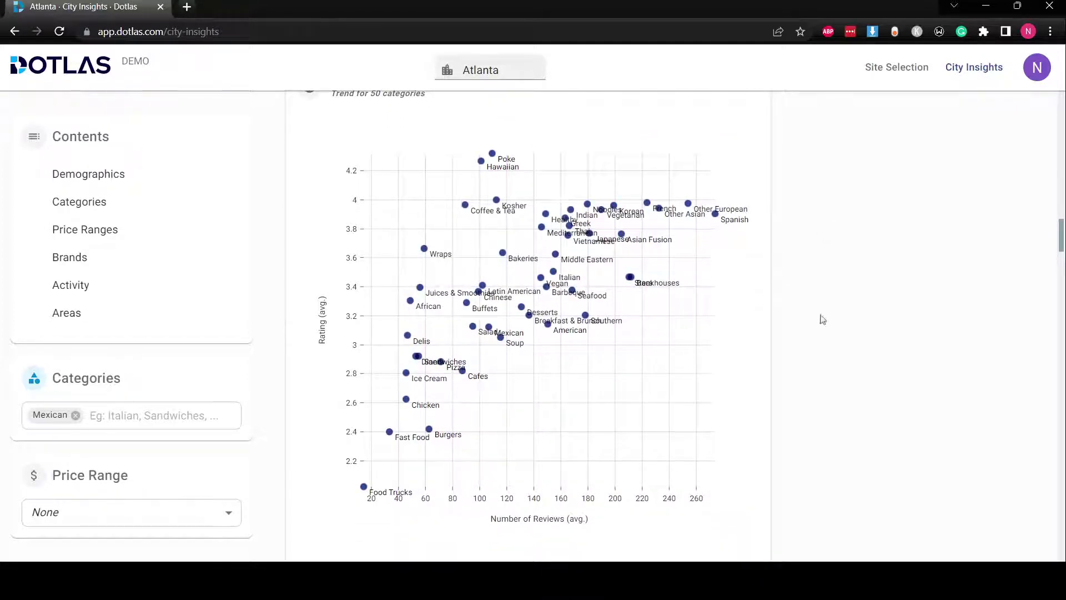
pyautogui.scroll(-8, 836, 351)
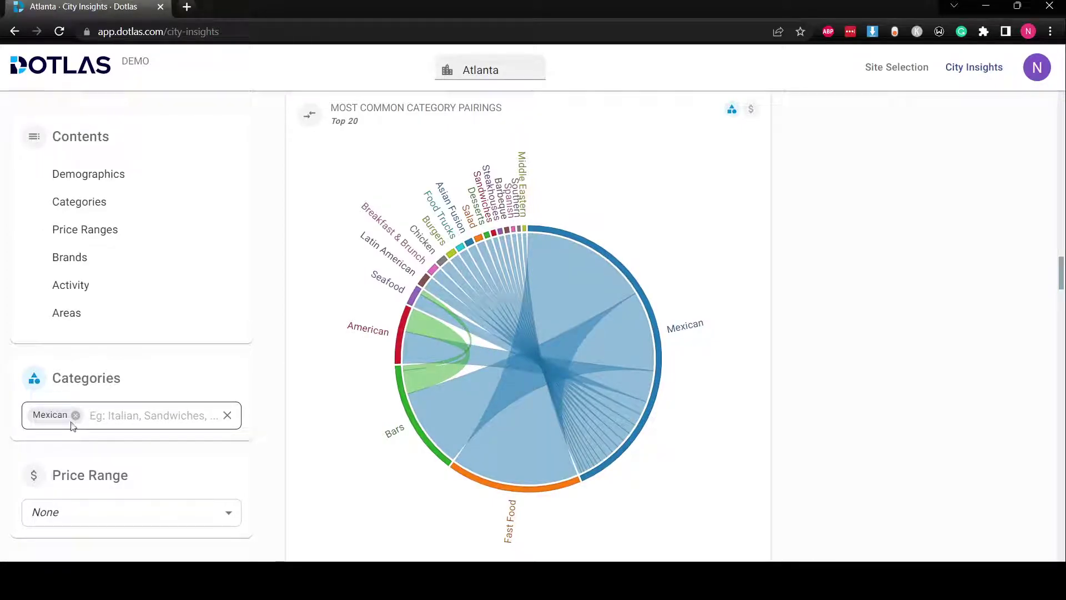
pyautogui.moveTo(594, 269)
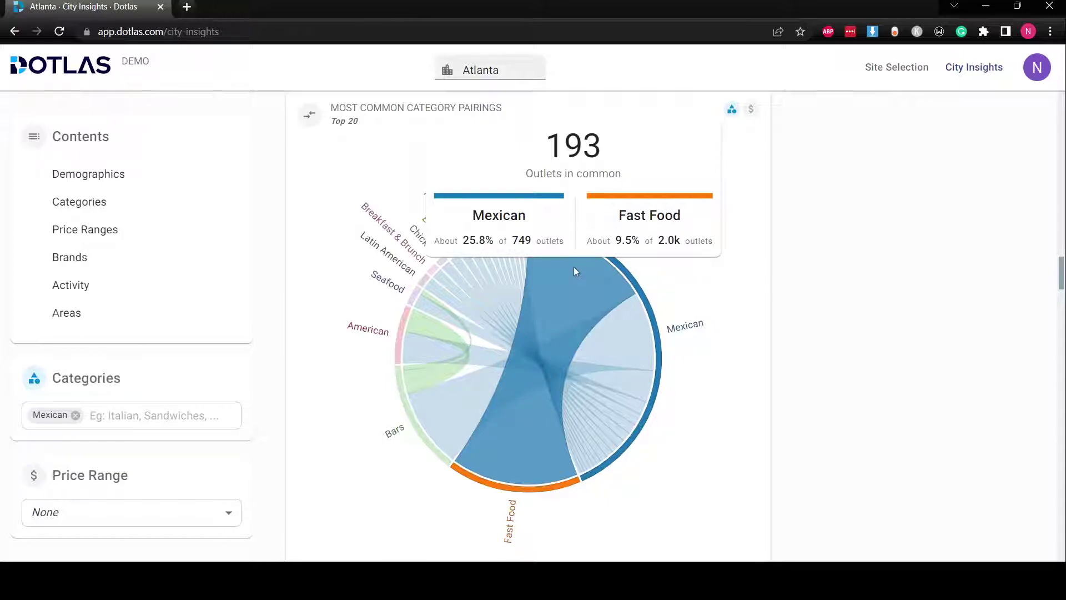
pyautogui.moveTo(622, 308)
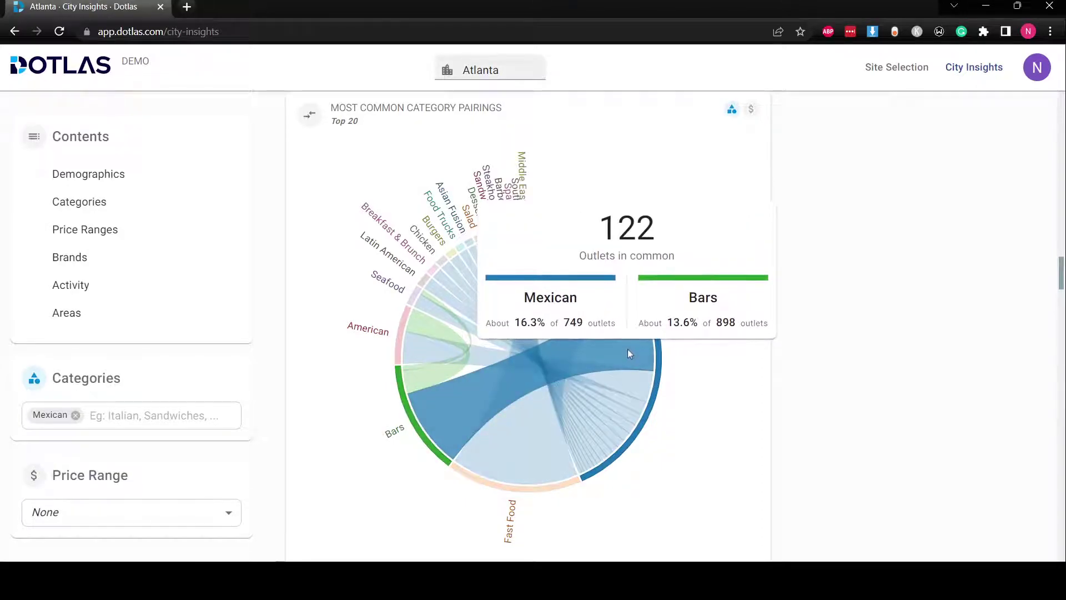
pyautogui.moveTo(629, 405)
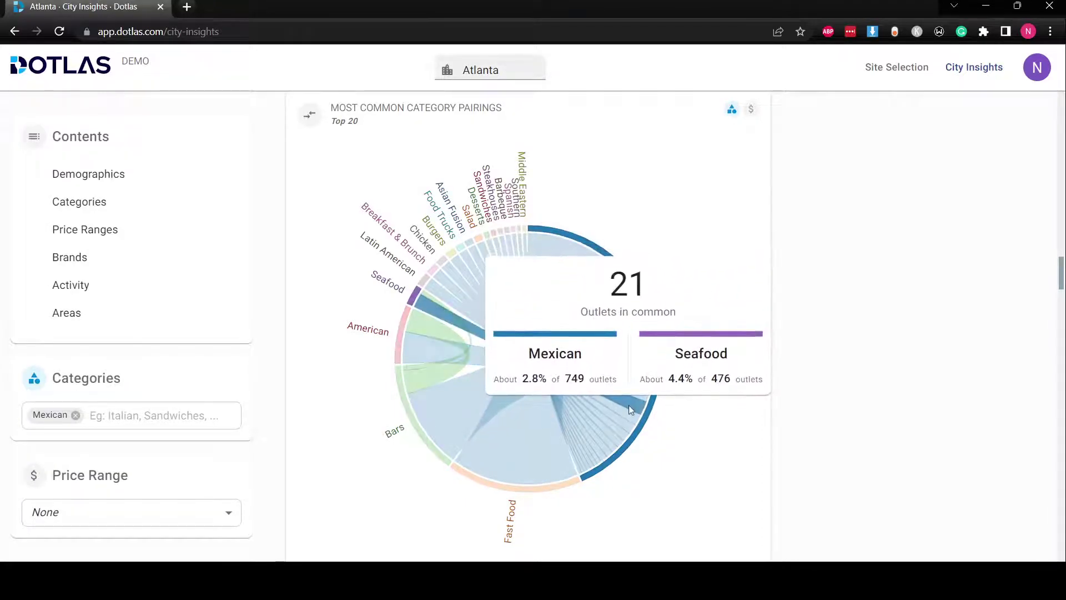
# Examine the price range section, covering the outlet breakdown by price range and the categories by price range chart
pyautogui.scroll(-3, 741, 460)
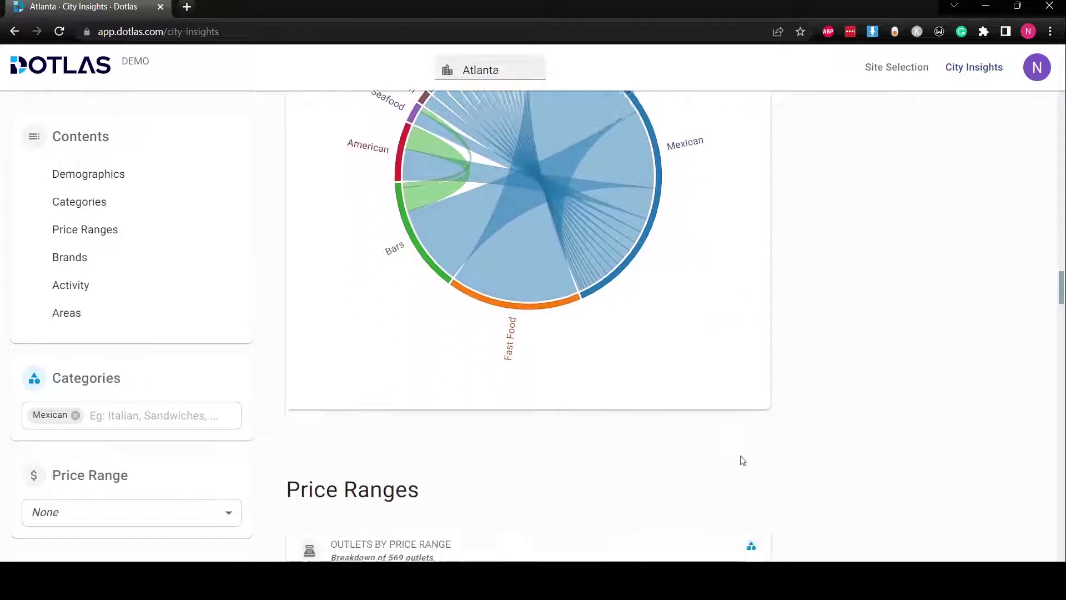
pyautogui.scroll(-6, 743, 459)
pyautogui.scroll(-1, 742, 459)
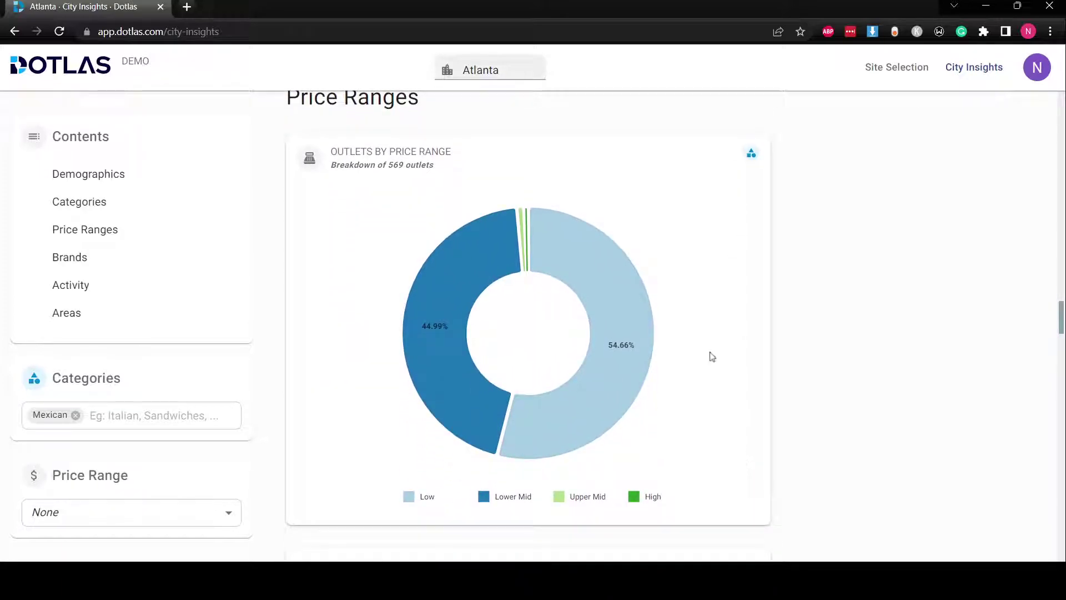
pyautogui.moveTo(599, 333)
pyautogui.moveTo(528, 260)
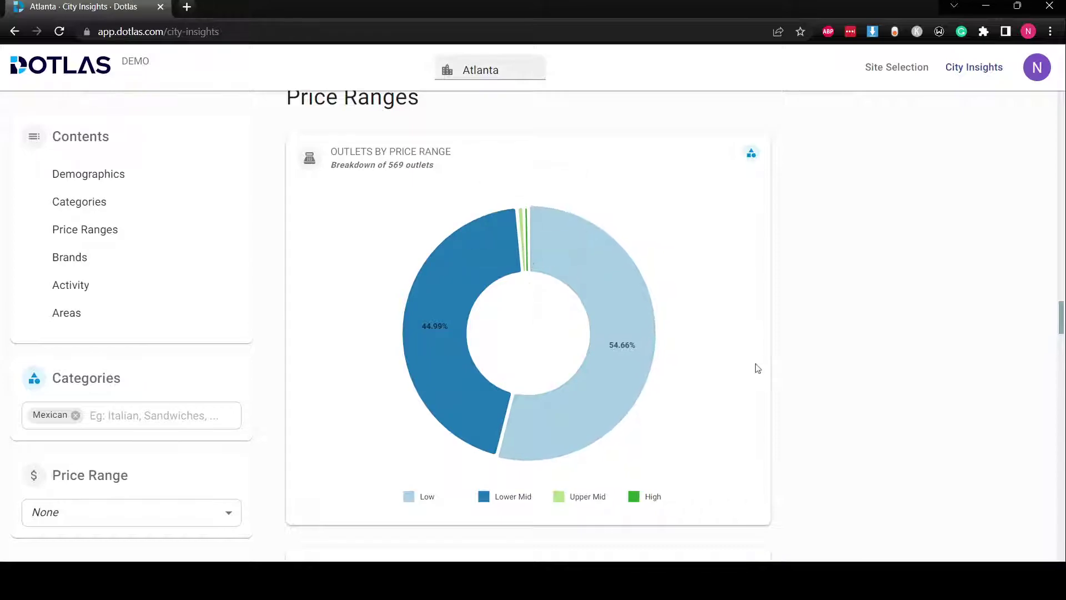
pyautogui.scroll(-4, 807, 395)
pyautogui.scroll(-4, 810, 395)
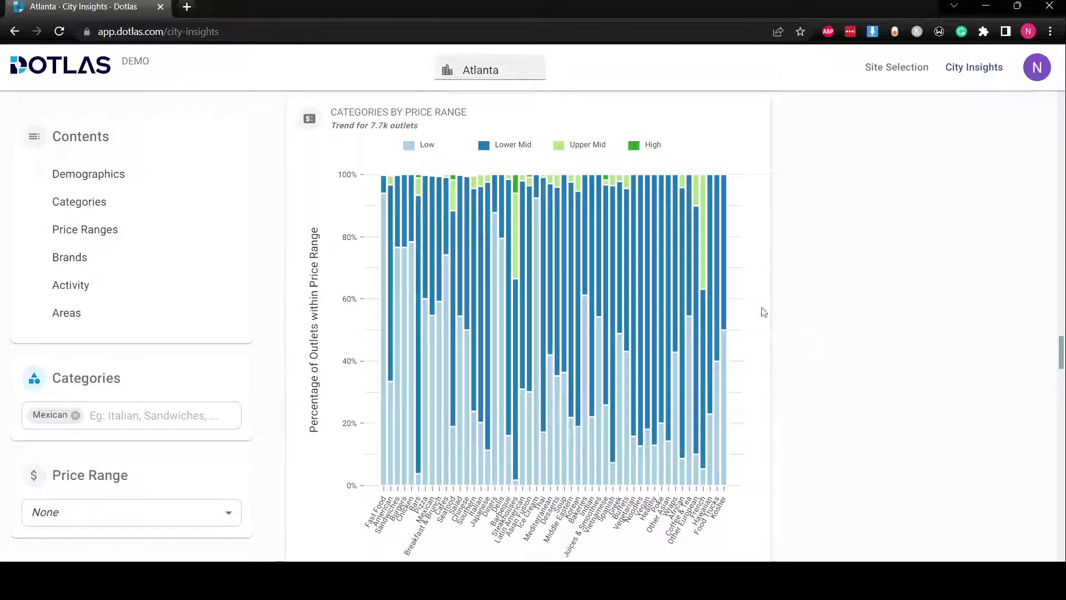
pyautogui.moveTo(702, 276)
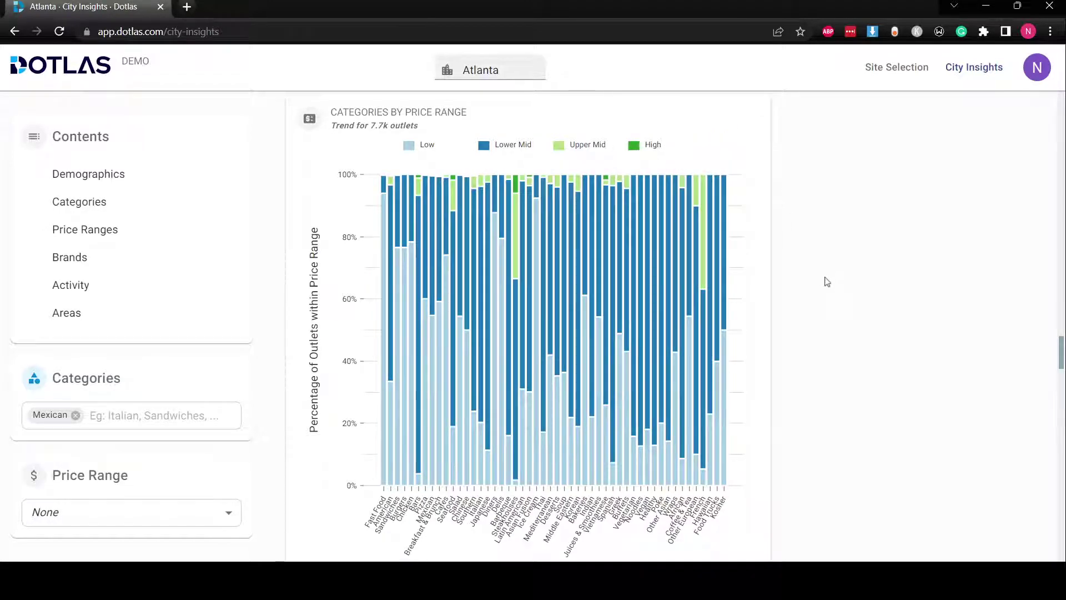
pyautogui.scroll(-5, 827, 281)
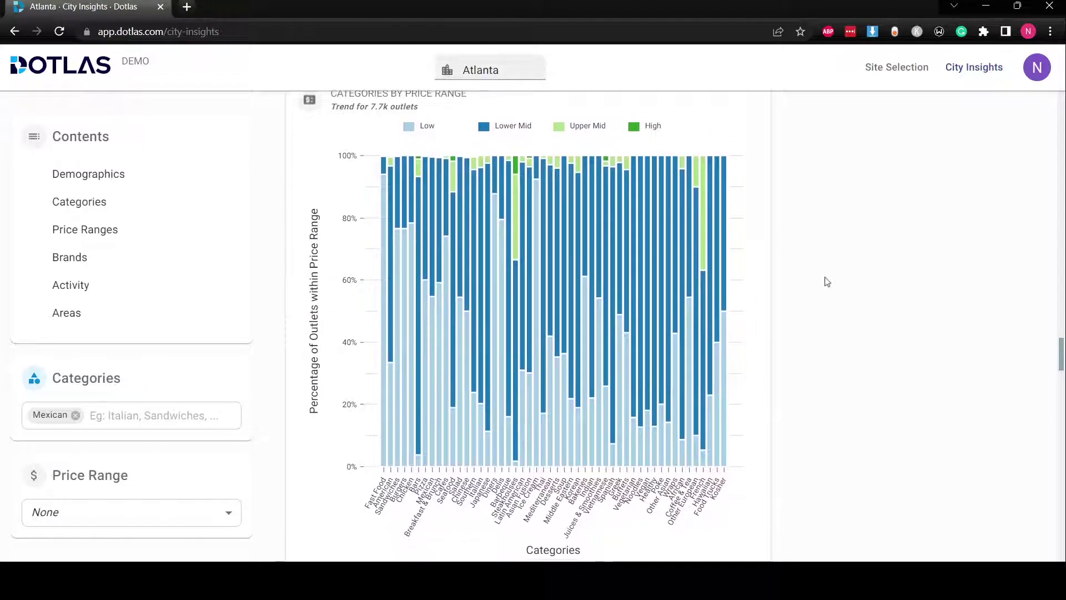
# Review the brand highlights, the brands with most outlets and the most highly rated Mexican brands
pyautogui.scroll(-5, 827, 282)
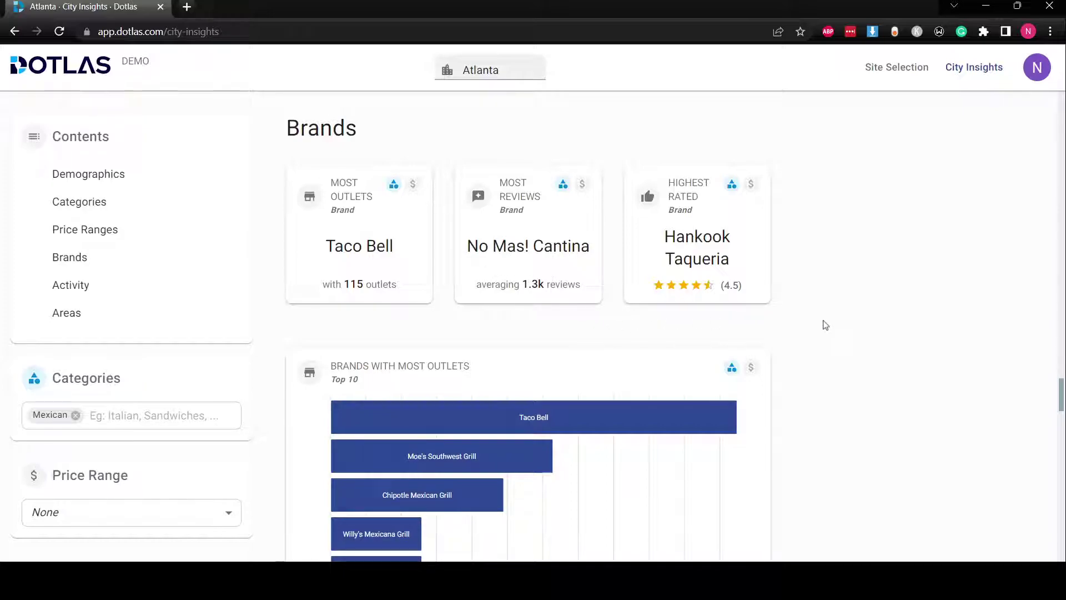
pyautogui.scroll(-2, 825, 324)
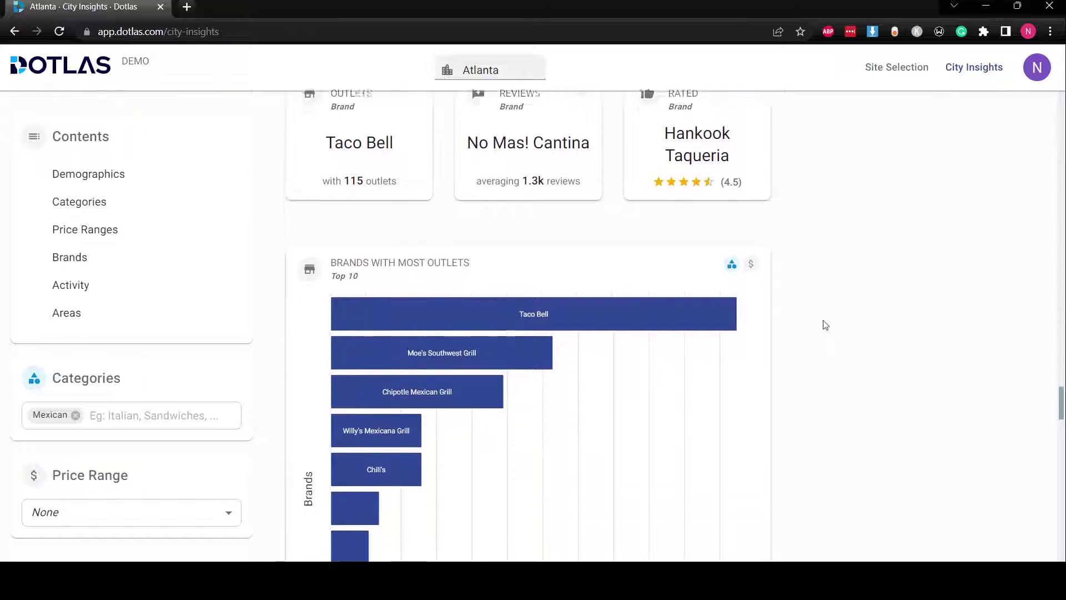
pyautogui.scroll(1, 795, 241)
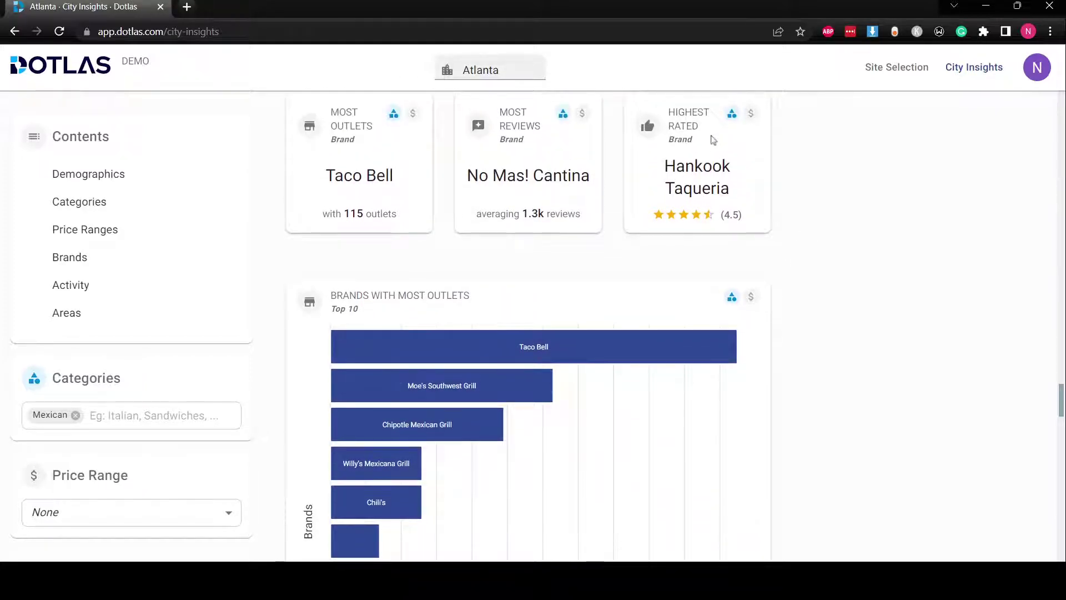
pyautogui.scroll(-2, 831, 296)
pyautogui.scroll(-2, 831, 296)
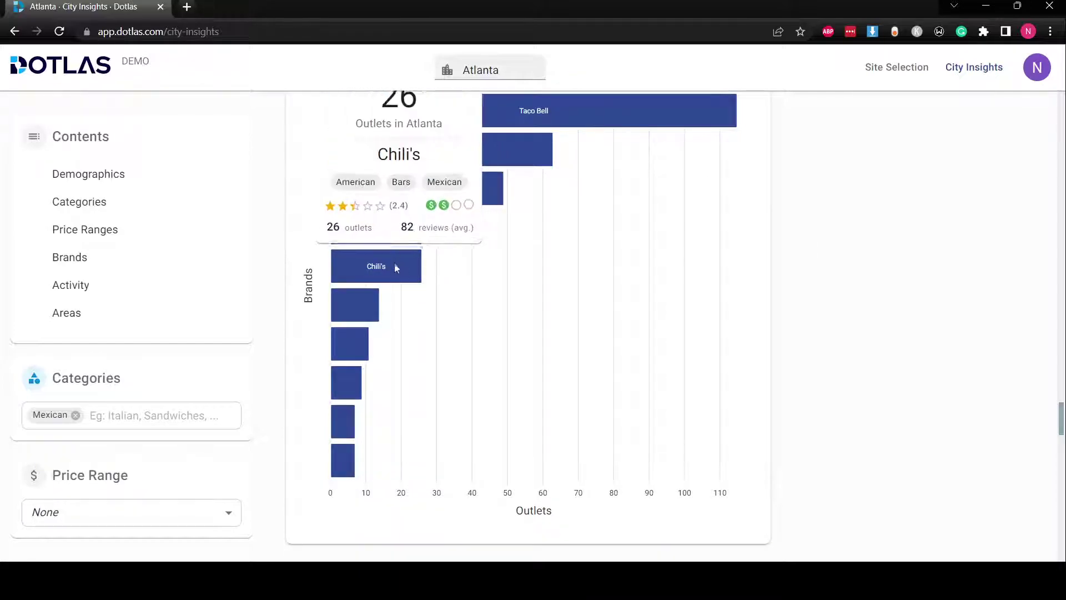
pyautogui.scroll(-6, 783, 348)
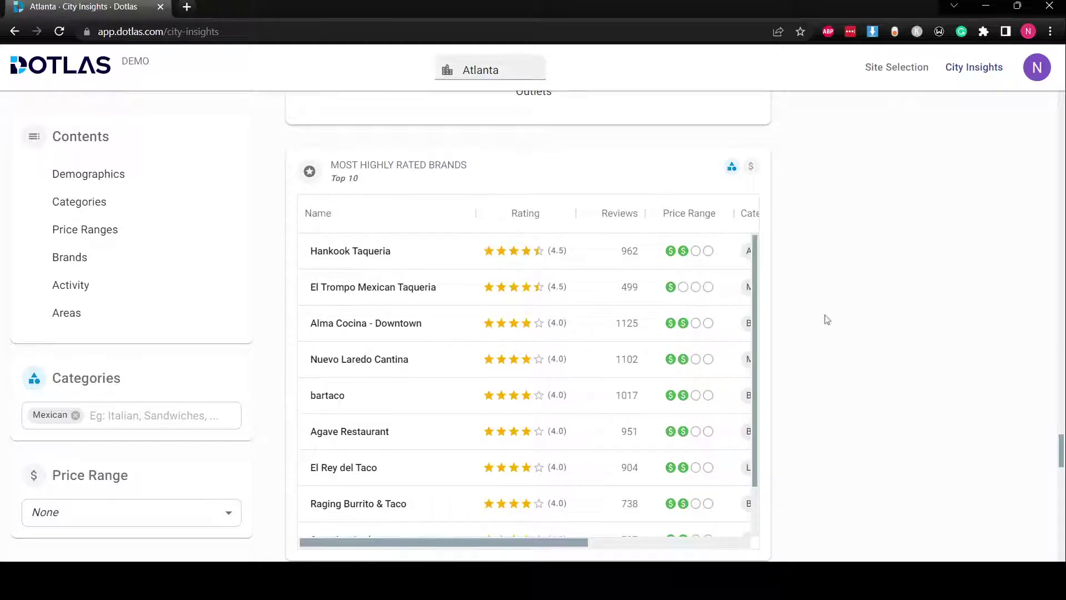
# Examine the operating hours heatmap in the activity section, including the late Sunday evening hours
pyautogui.scroll(-6, 824, 318)
pyautogui.scroll(-2, 827, 319)
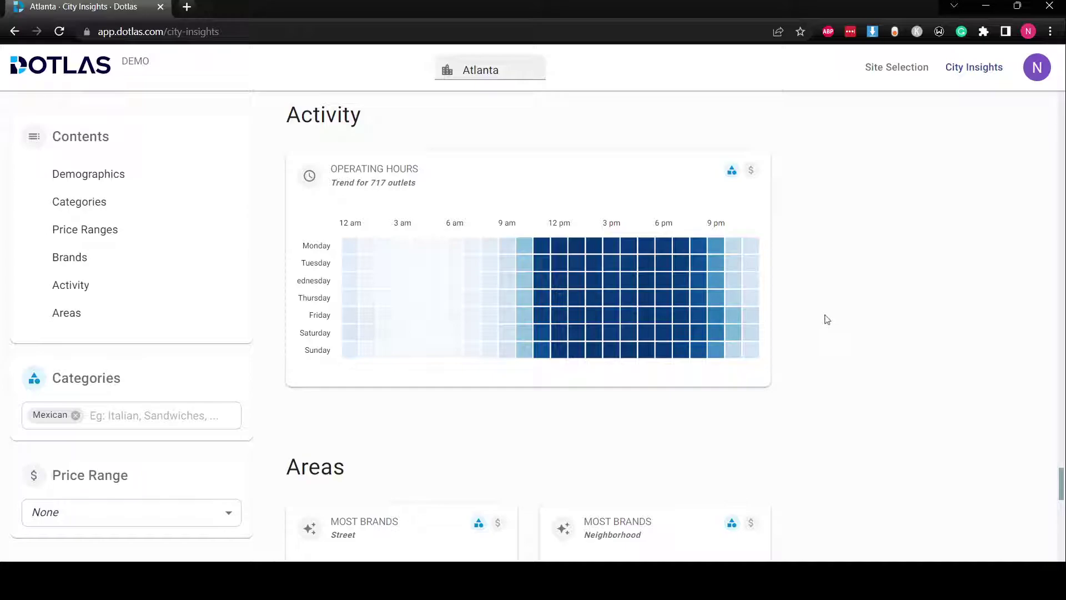
pyautogui.moveTo(726, 317)
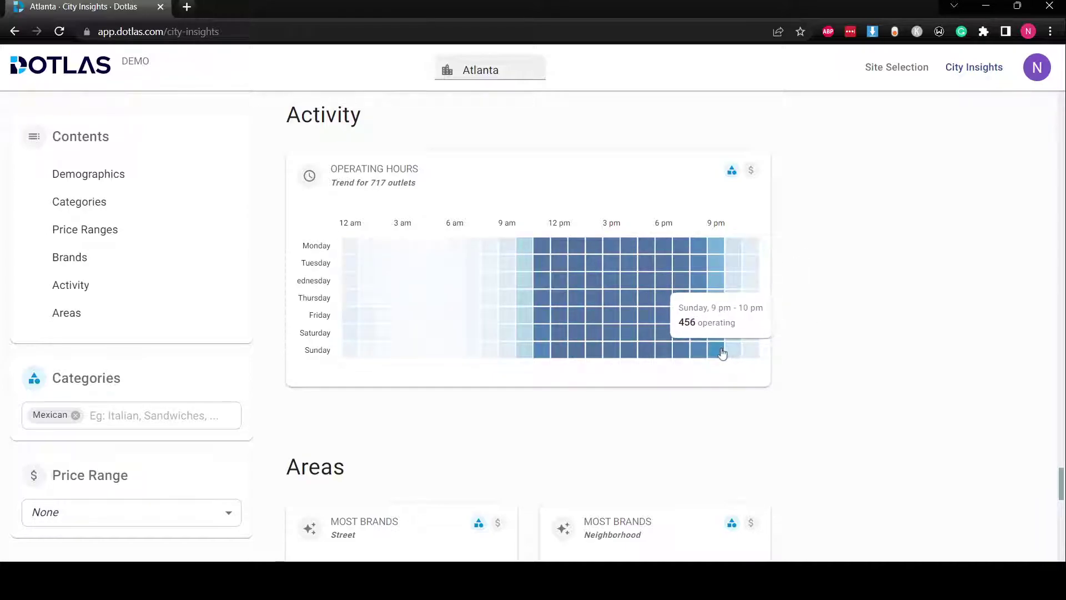
# Review the areas section, covering the street and neighborhood with most brands and the top 10 streets and neighborhoods by brands
pyautogui.scroll(-1, 799, 369)
pyautogui.scroll(-4, 799, 369)
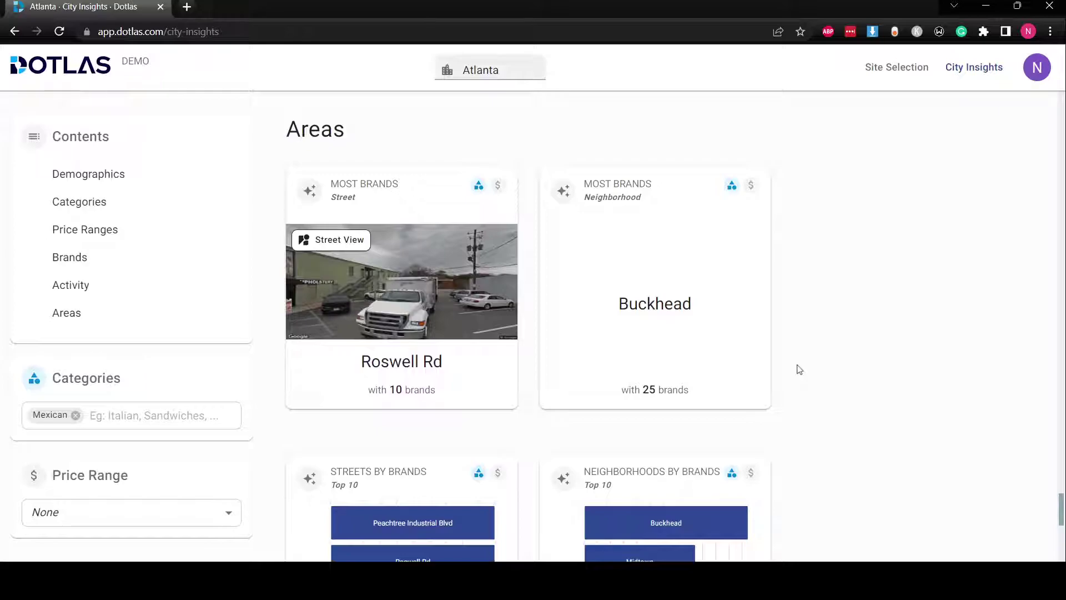
pyautogui.scroll(-1, 800, 369)
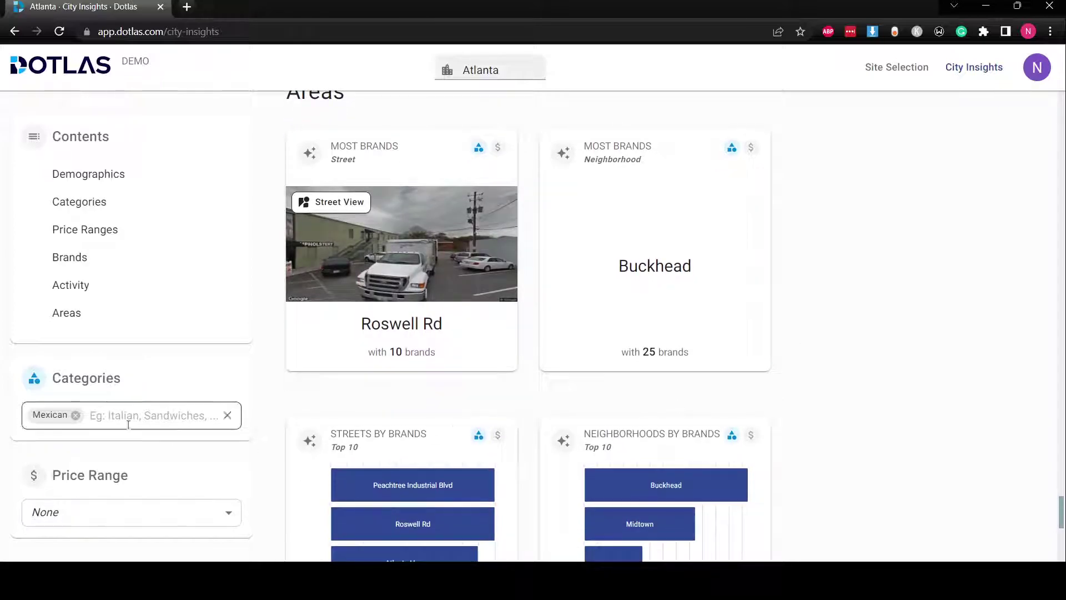
pyautogui.scroll(-5, 837, 387)
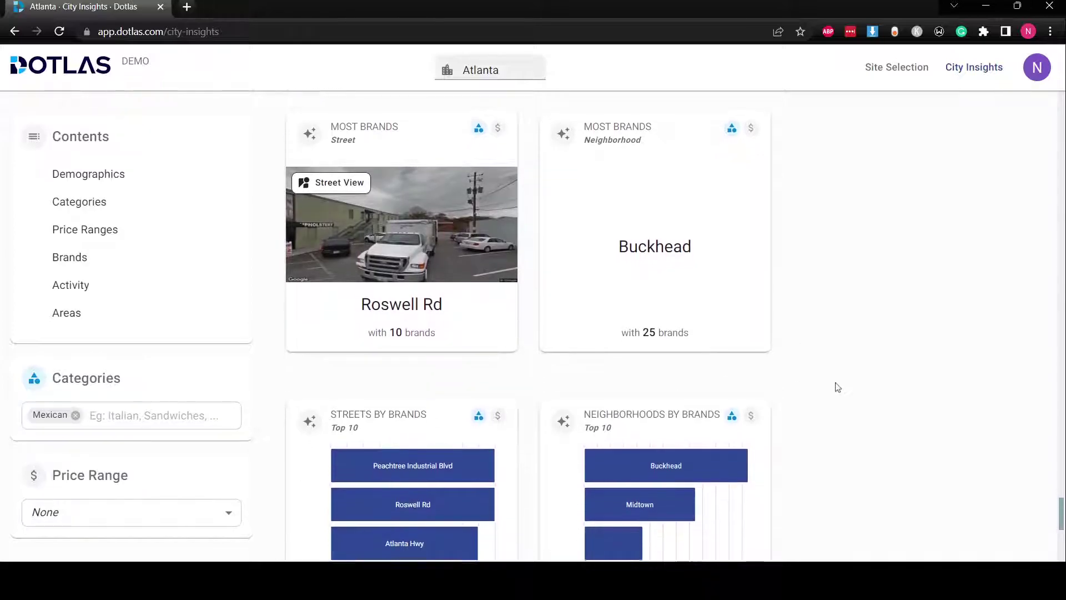
pyautogui.moveTo(718, 188)
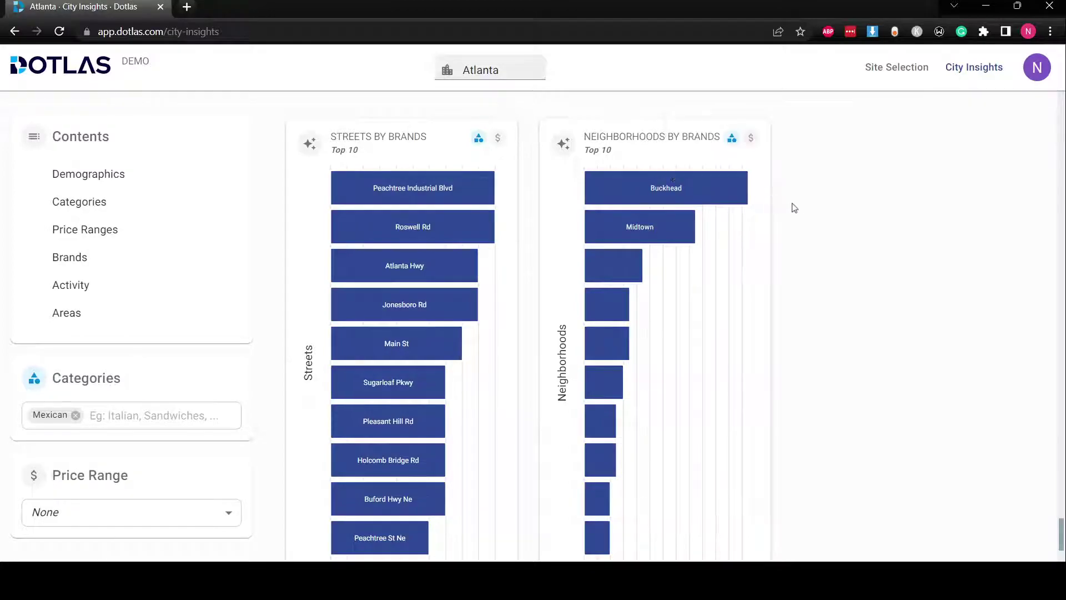
pyautogui.scroll(-1, 794, 208)
pyautogui.scroll(1, 794, 207)
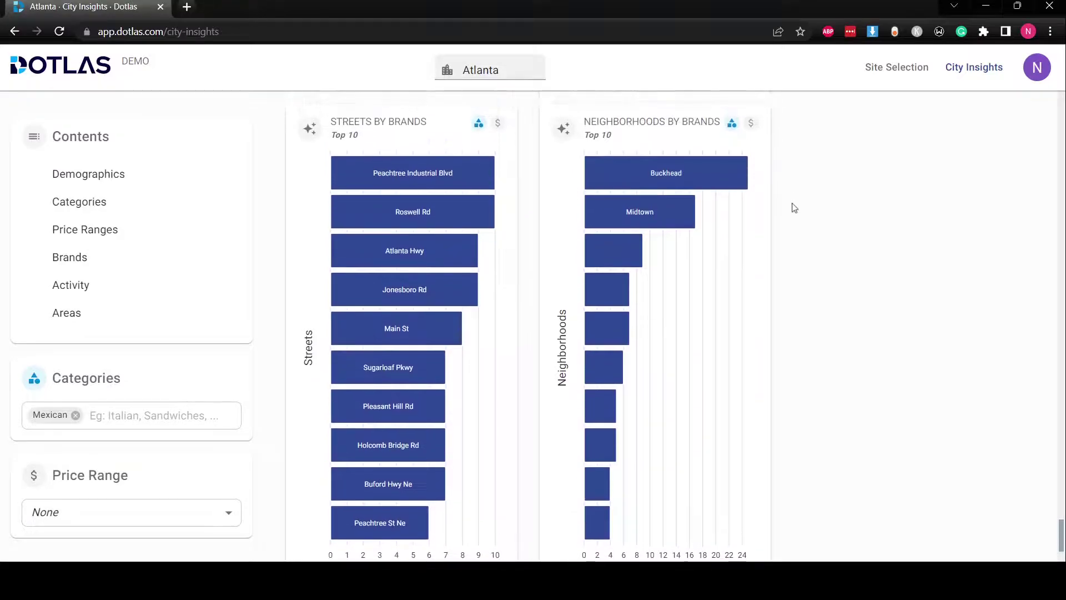
# Switch to Site Selection and inspect the Mexican and Taco Bell outlets around central Atlanta
pyautogui.click(911, 71)
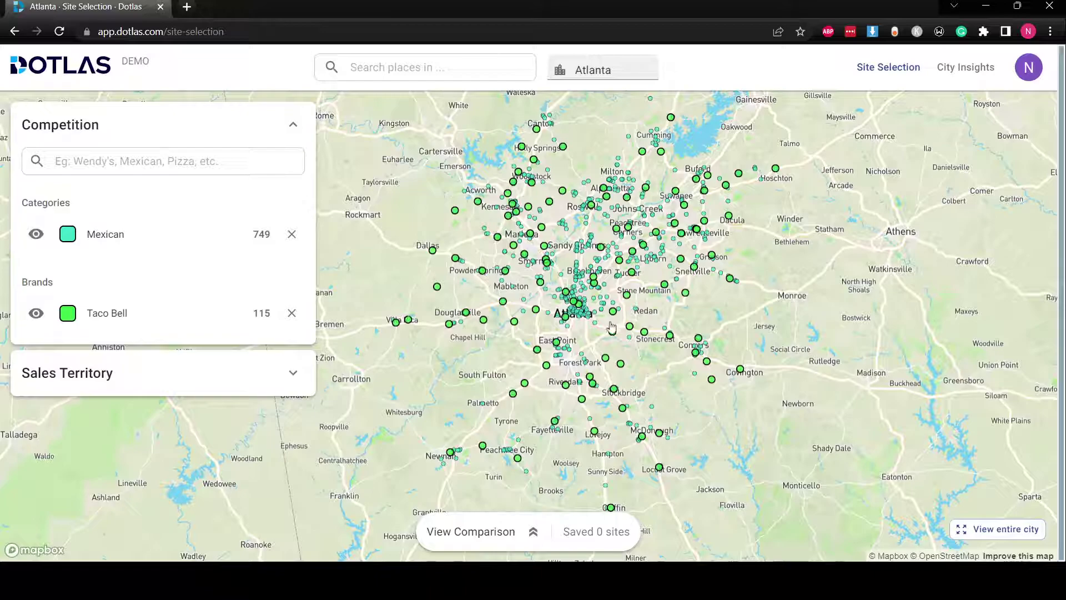
pyautogui.scroll(5, 574, 300)
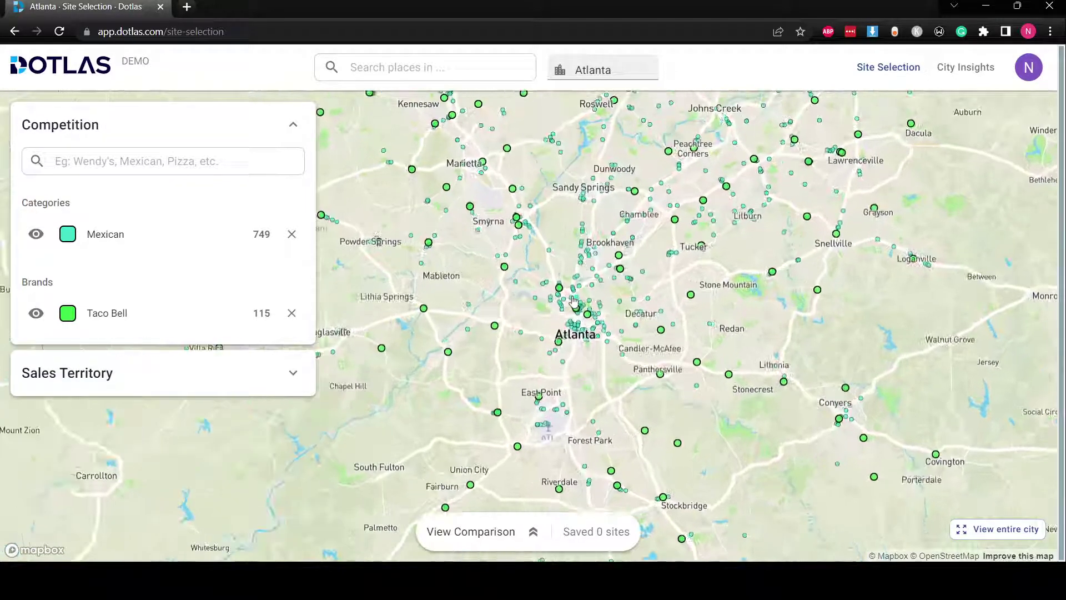
pyautogui.scroll(2, 574, 301)
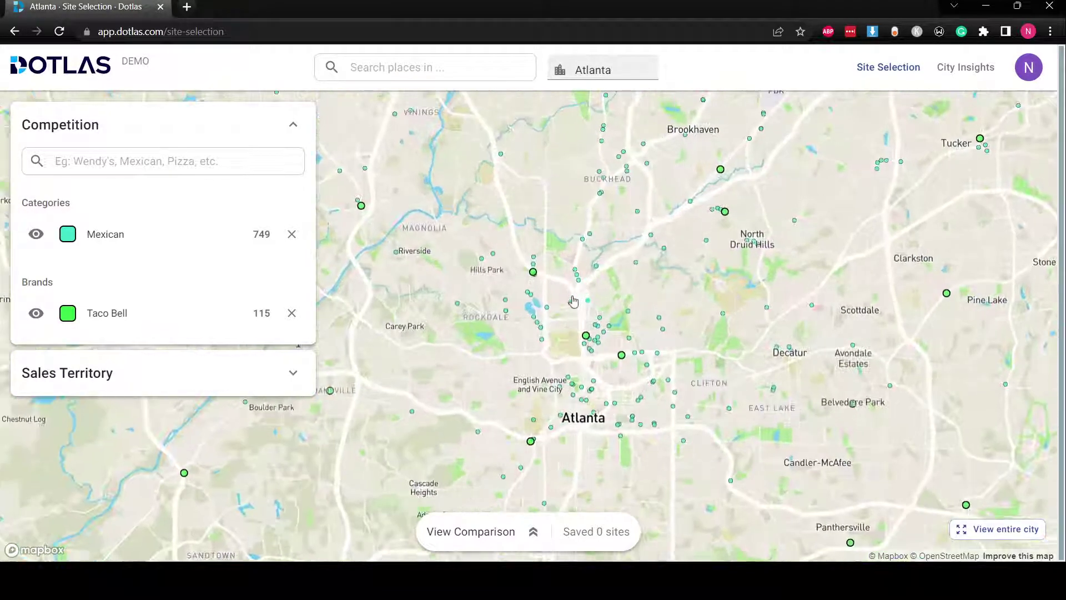
pyautogui.moveTo(614, 299); pyautogui.dragTo(598, 269)
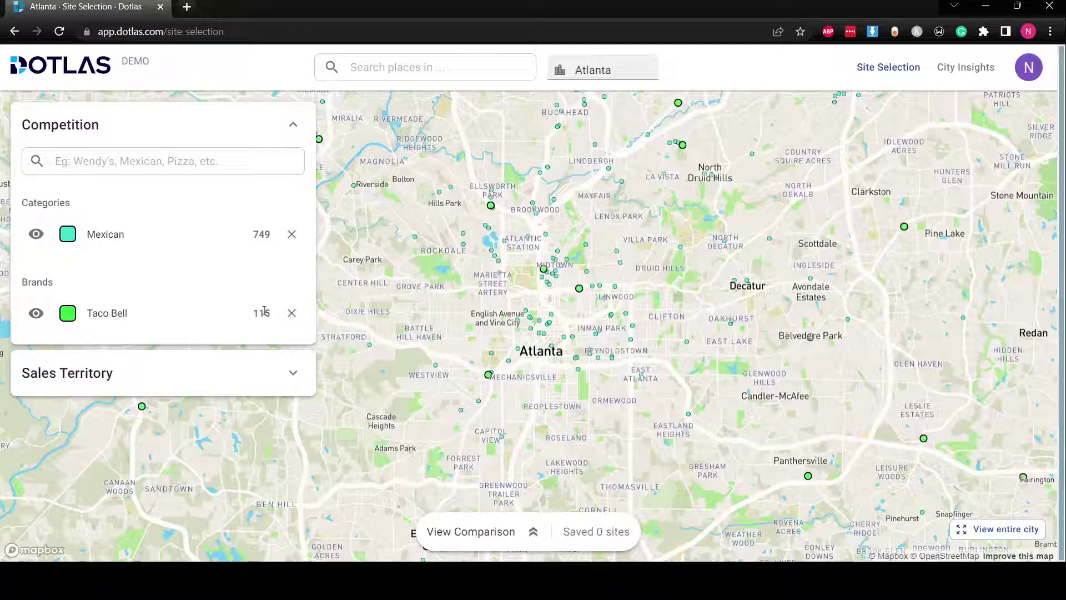
# Hide the Mexican category outlets on the map and collapse the competition settings, leaving no site selected
pyautogui.click(36, 233)
pyautogui.moveTo(418, 251); pyautogui.dragTo(469, 254)
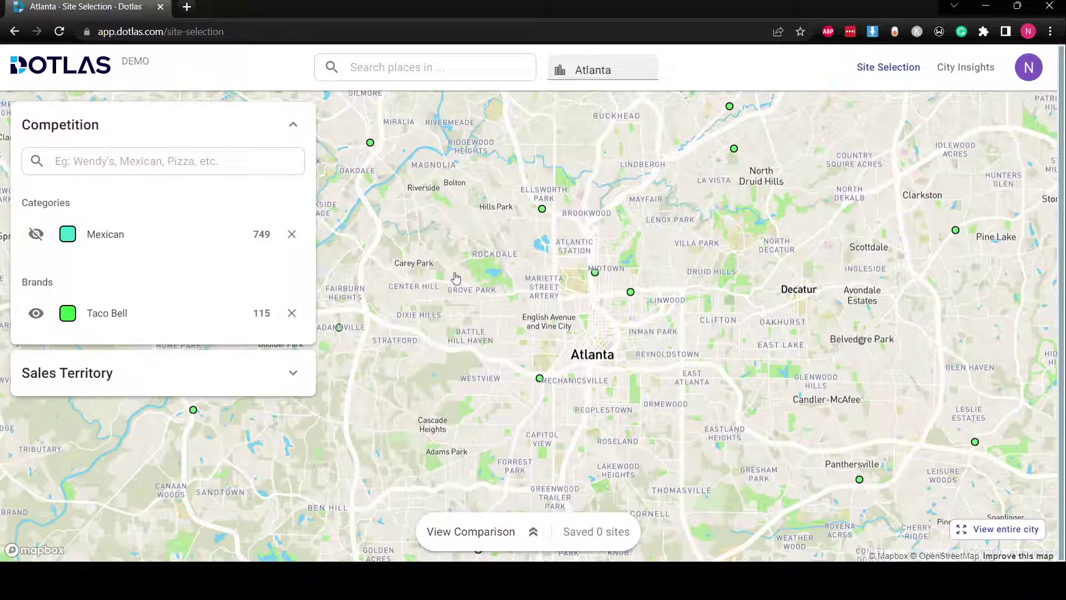
pyautogui.click(455, 278)
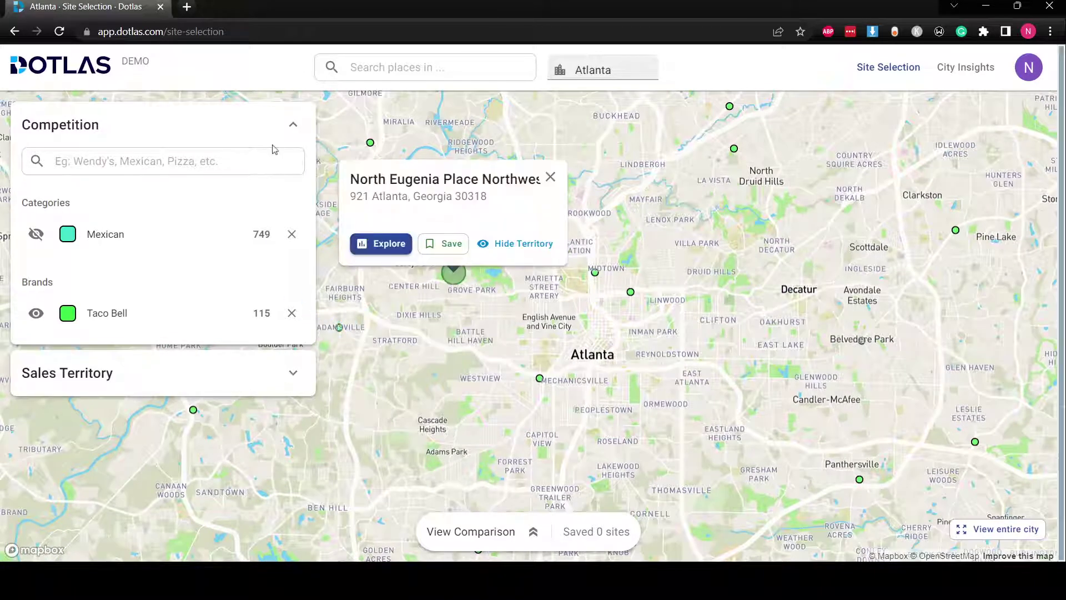
pyautogui.click(295, 124)
pyautogui.click(602, 169)
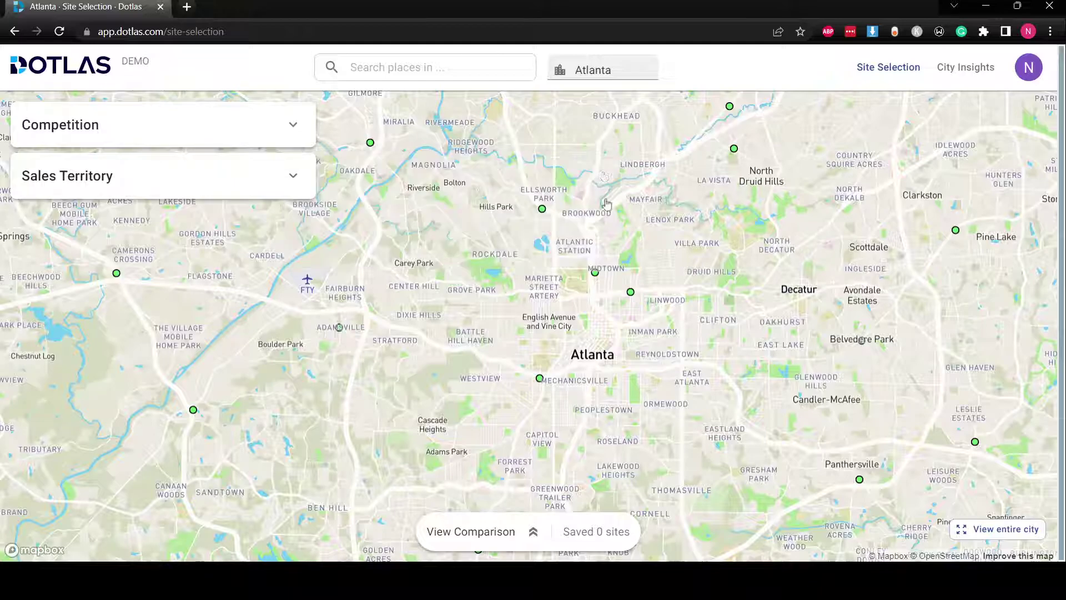
# Select the GDOT - Office of Roadway Design site near North Avenue and Spring St NW and explore its details
pyautogui.moveTo(673, 355); pyautogui.dragTo(625, 306)
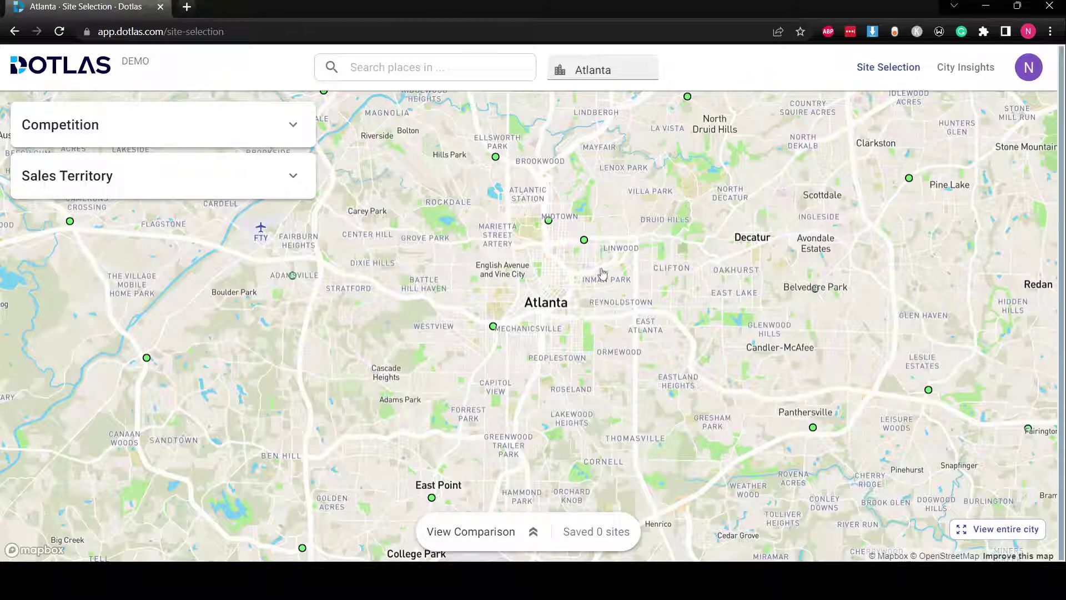
pyautogui.scroll(4, 553, 253)
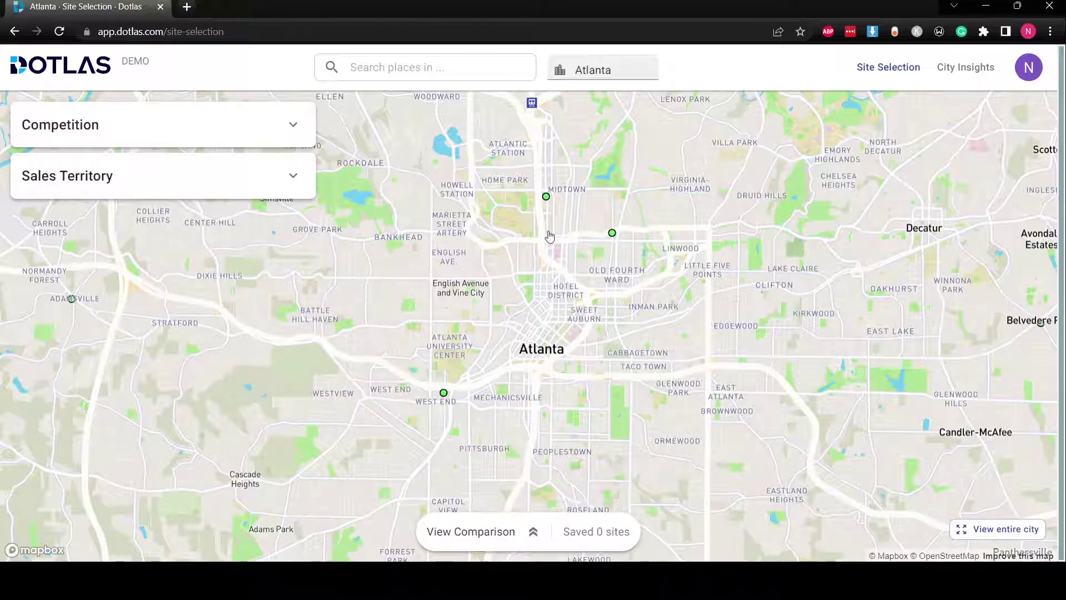
pyautogui.scroll(5, 550, 237)
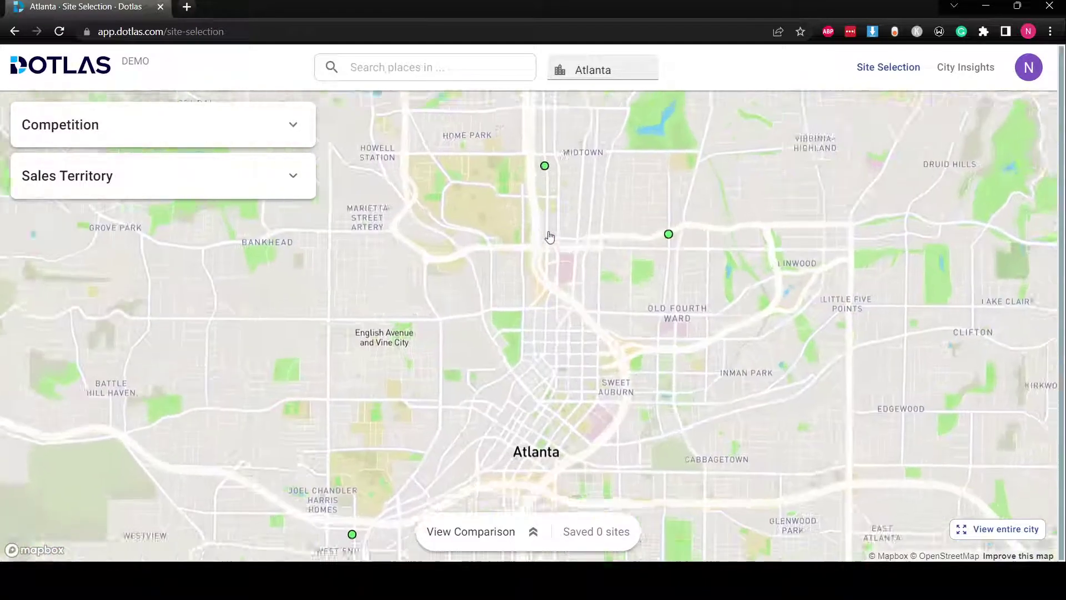
pyautogui.scroll(5, 549, 237)
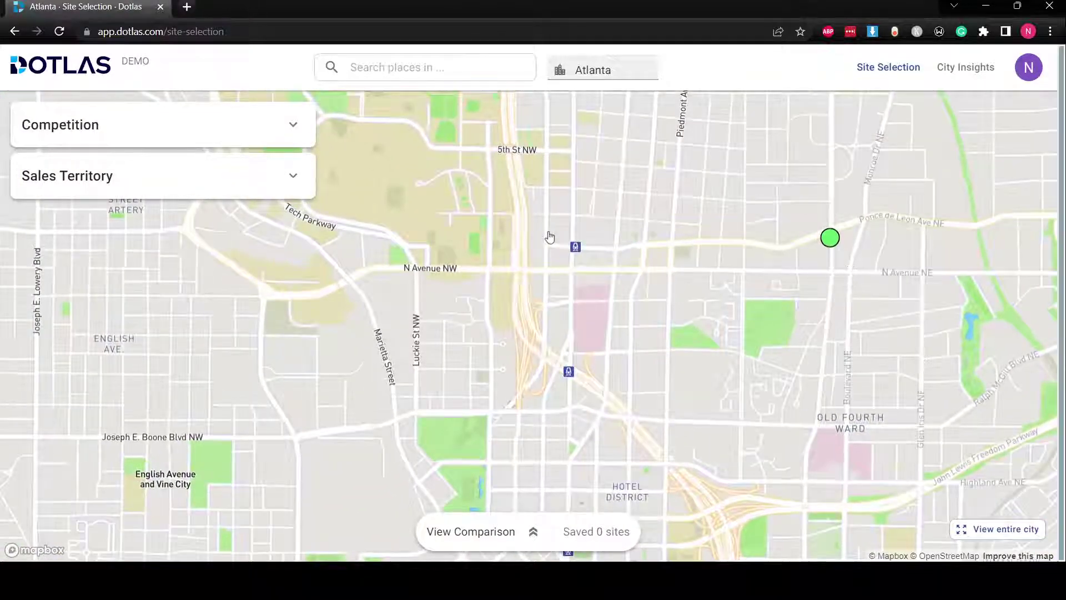
pyautogui.moveTo(574, 211); pyautogui.dragTo(549, 229)
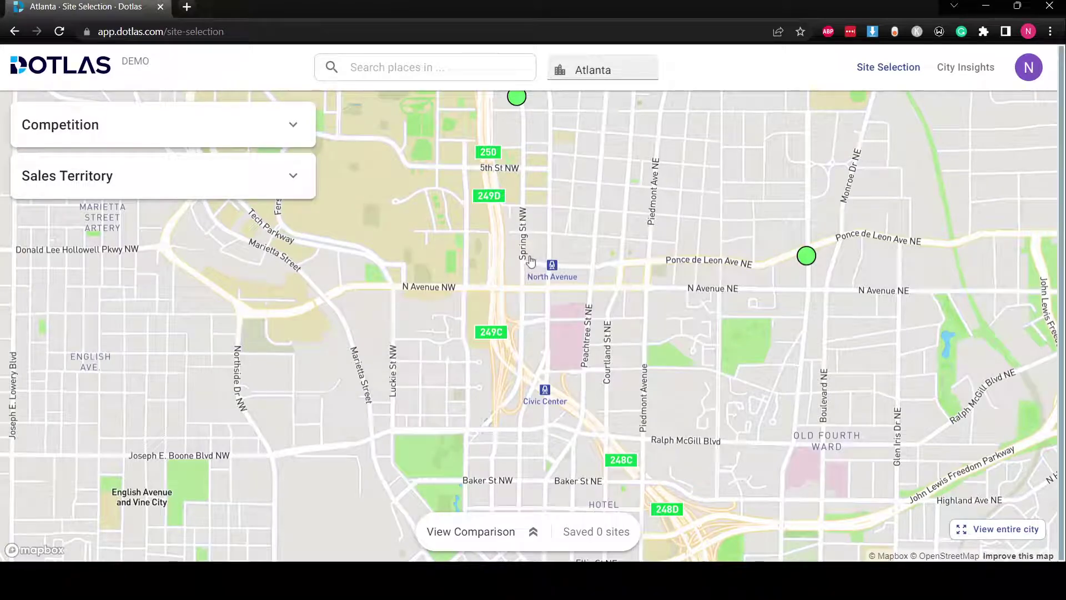
pyautogui.scroll(-1, 530, 261)
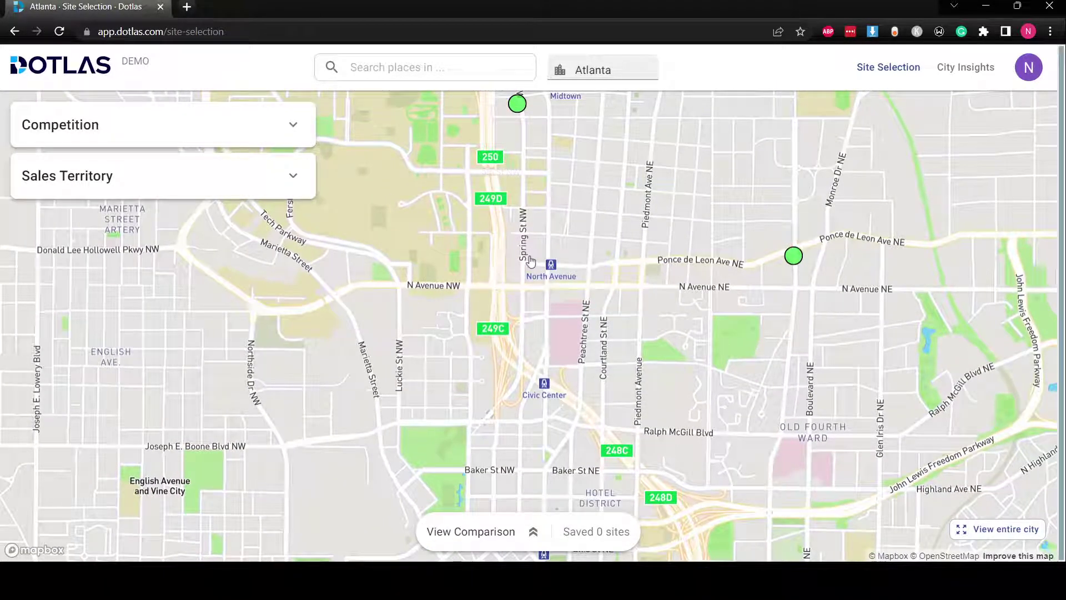
pyautogui.click(531, 261)
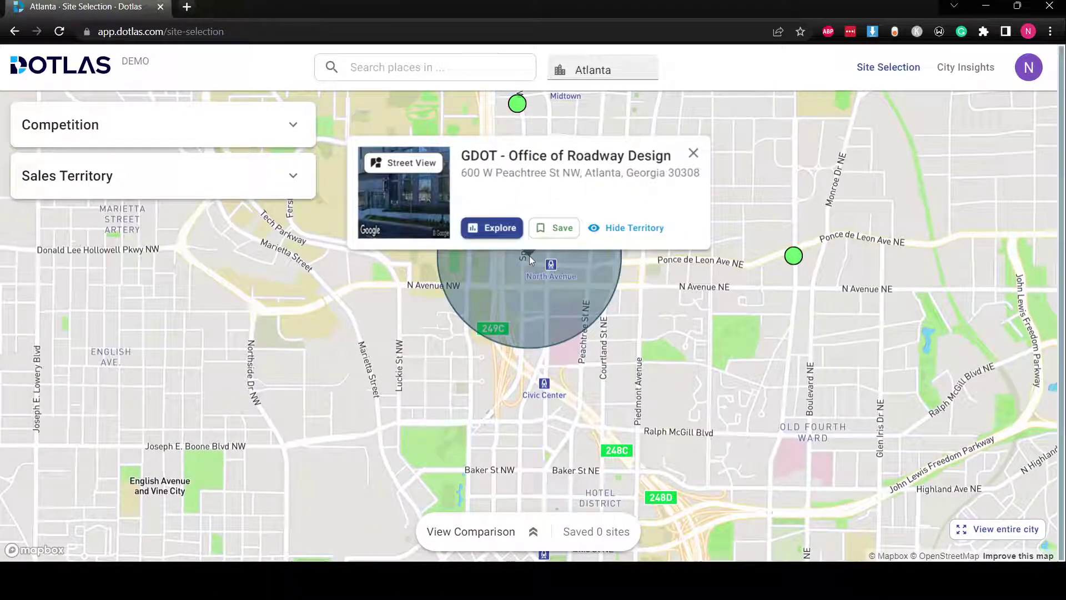
pyautogui.click(501, 232)
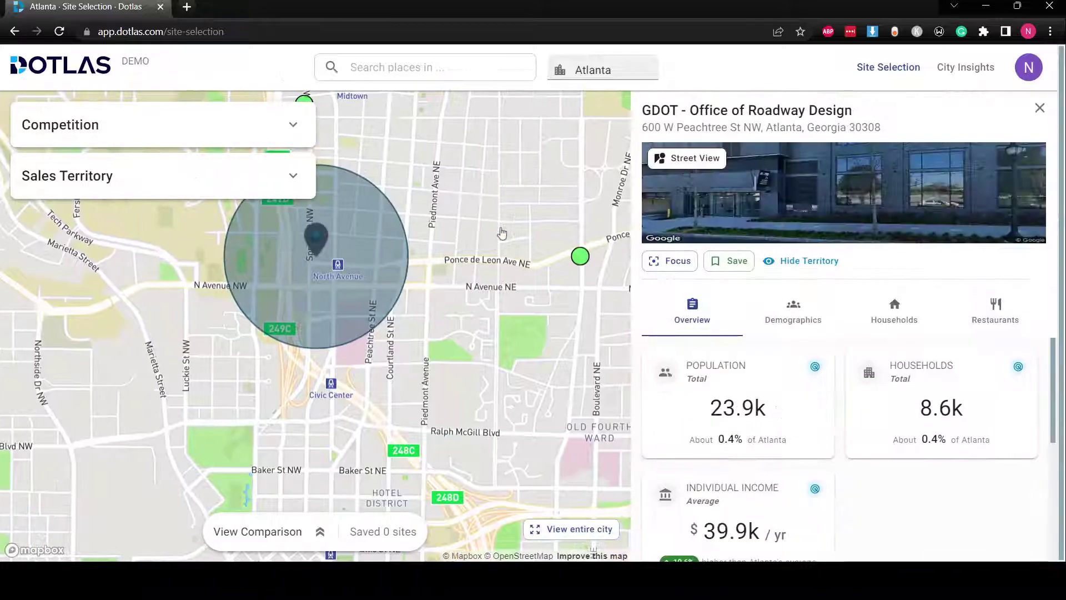
# Review the site's overview figures for population, households, individual income and top categories alongside its territory circle
pyautogui.moveTo(505, 252); pyautogui.dragTo(516, 282)
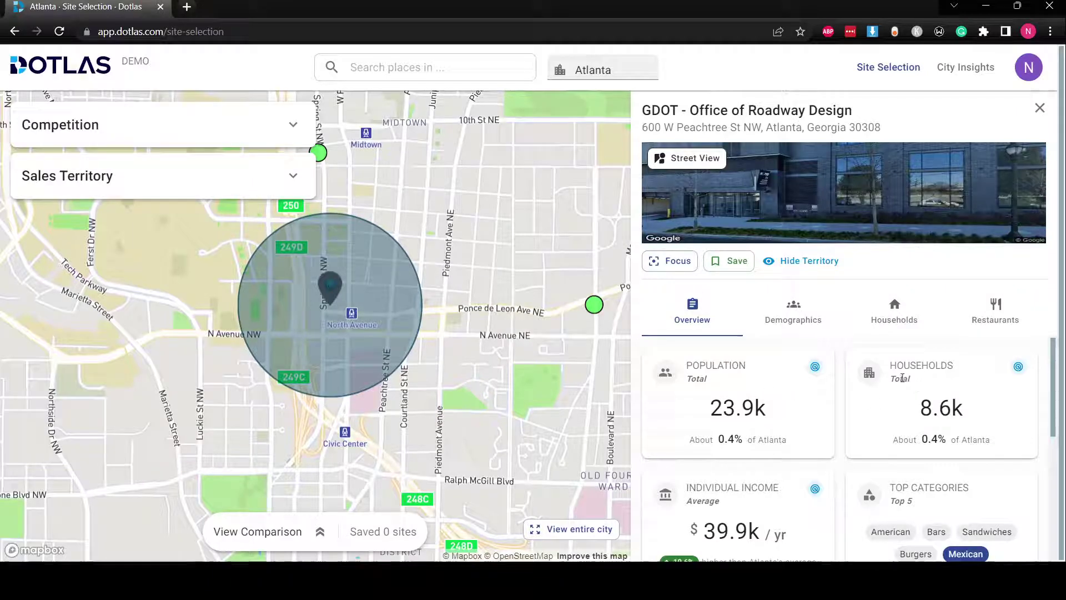
pyautogui.scroll(-1, 903, 380)
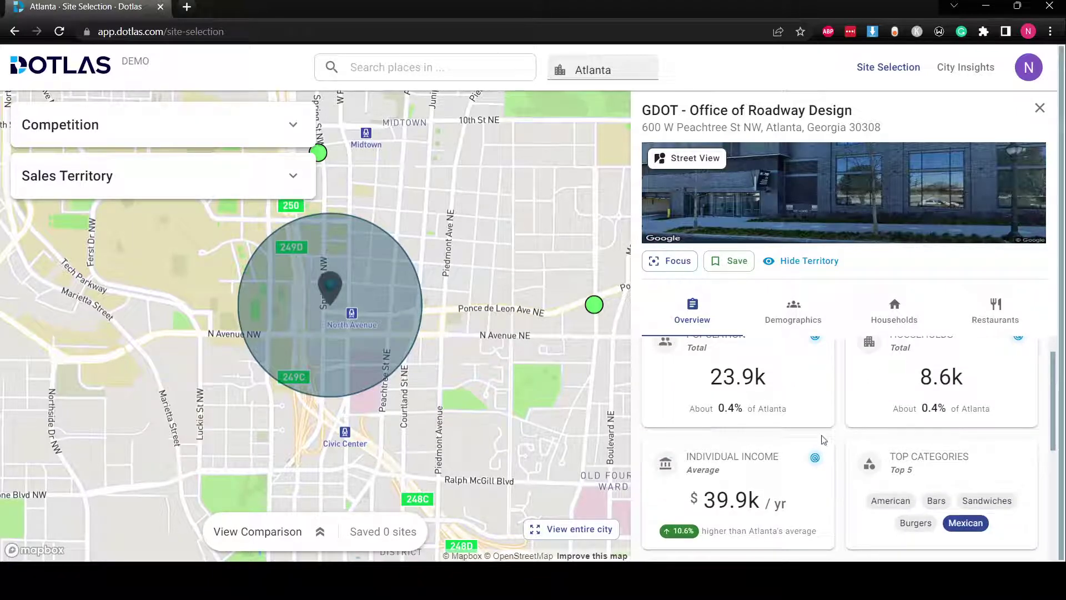
pyautogui.scroll(1, 823, 440)
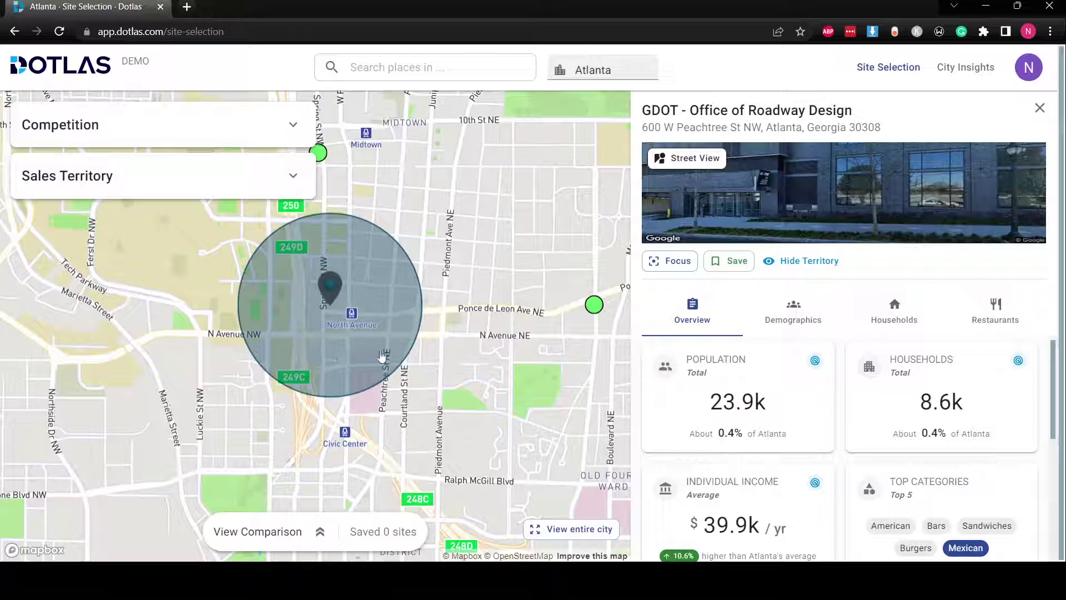
# Change the sales territory from a radius to a driving time of 10 minutes and collapse its settings
pyautogui.click(293, 172)
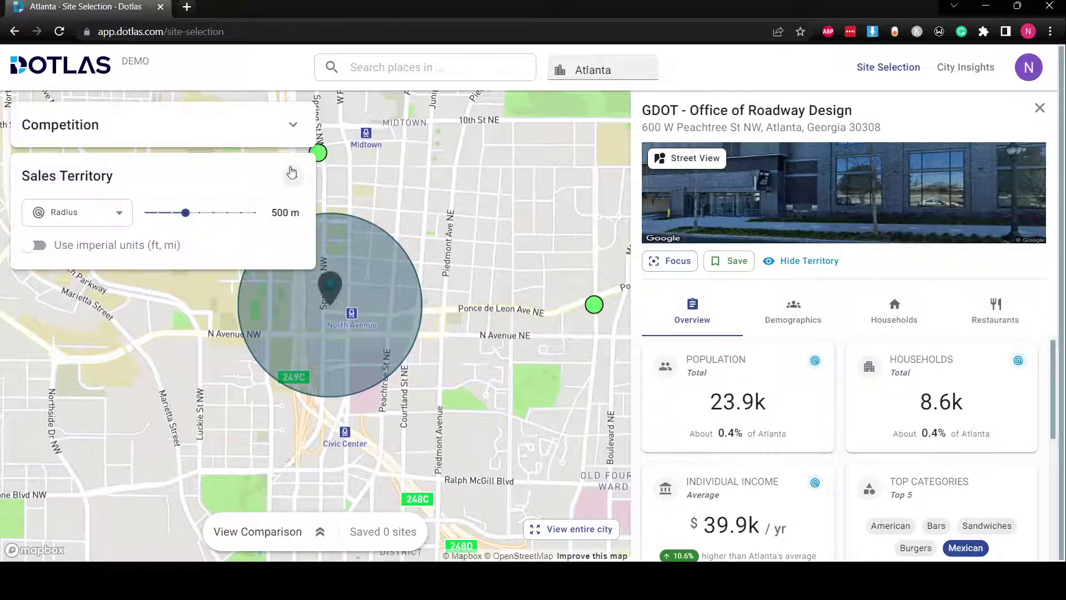
pyautogui.click(118, 214)
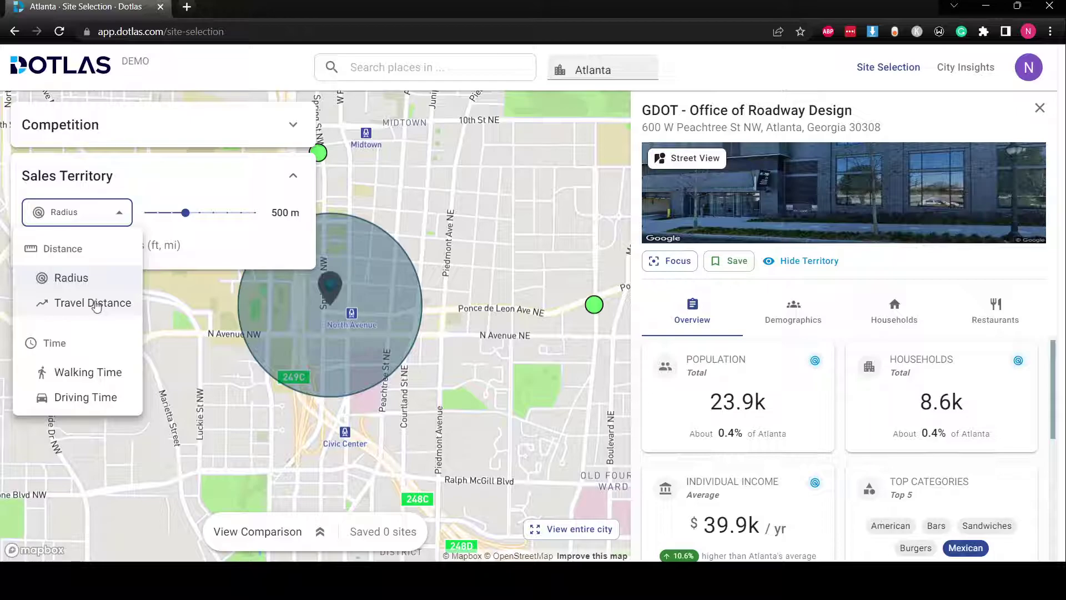
pyautogui.click(91, 395)
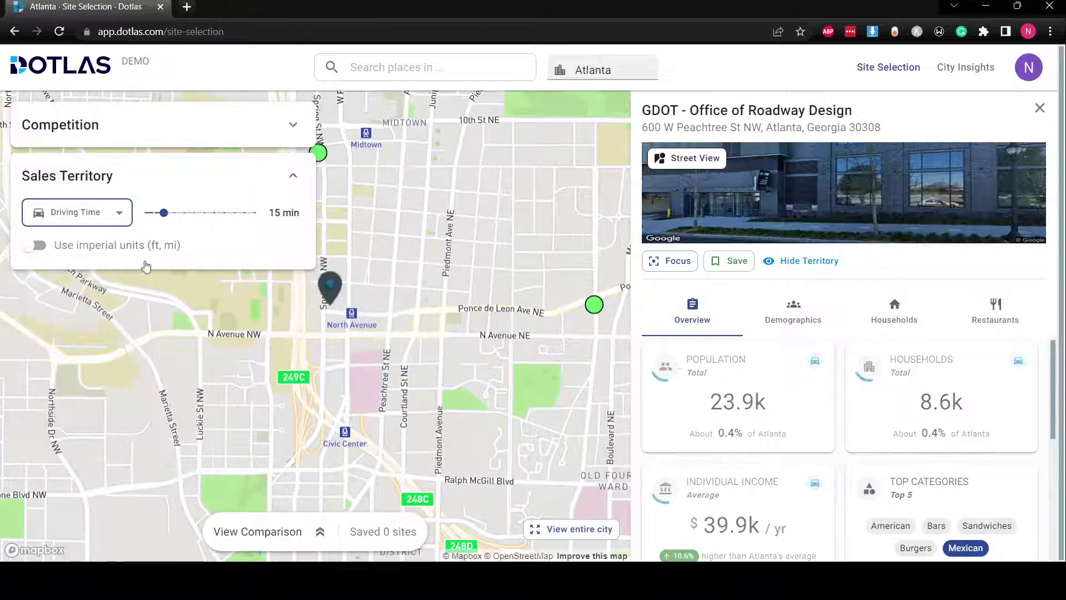
pyautogui.moveTo(163, 213); pyautogui.dragTo(154, 212)
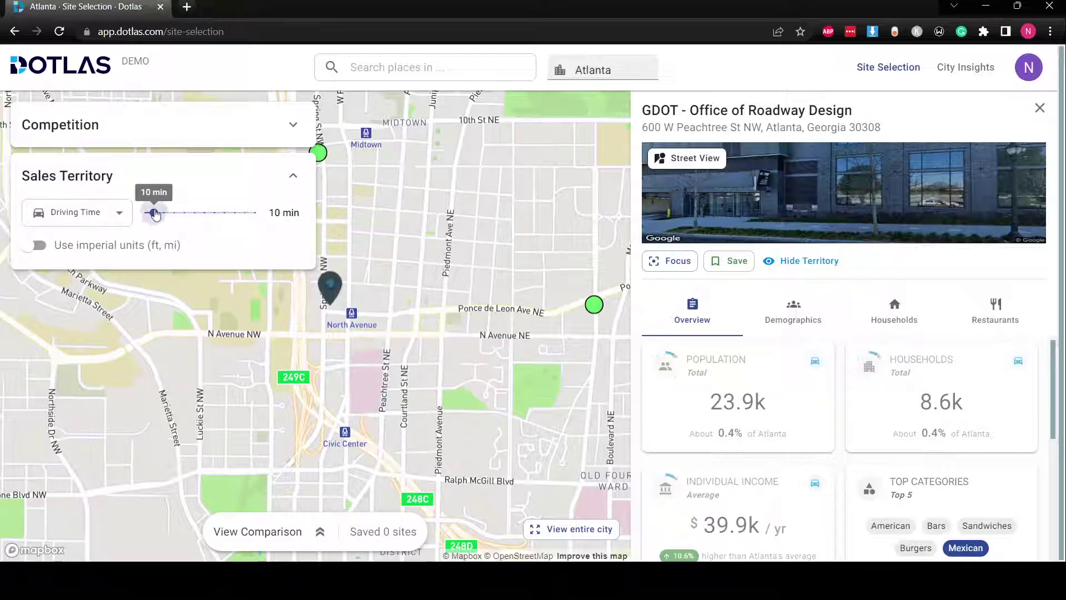
pyautogui.click(291, 175)
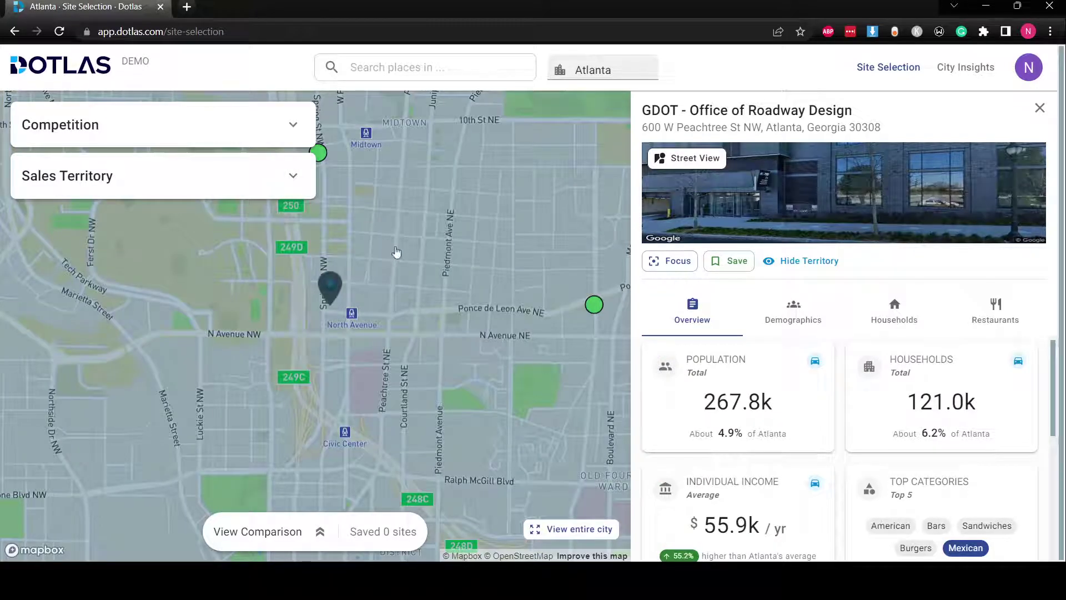
# Examine the full driving-time territory on the map and the neighborhoods it covers in the site's overview
pyautogui.scroll(-5, 396, 252)
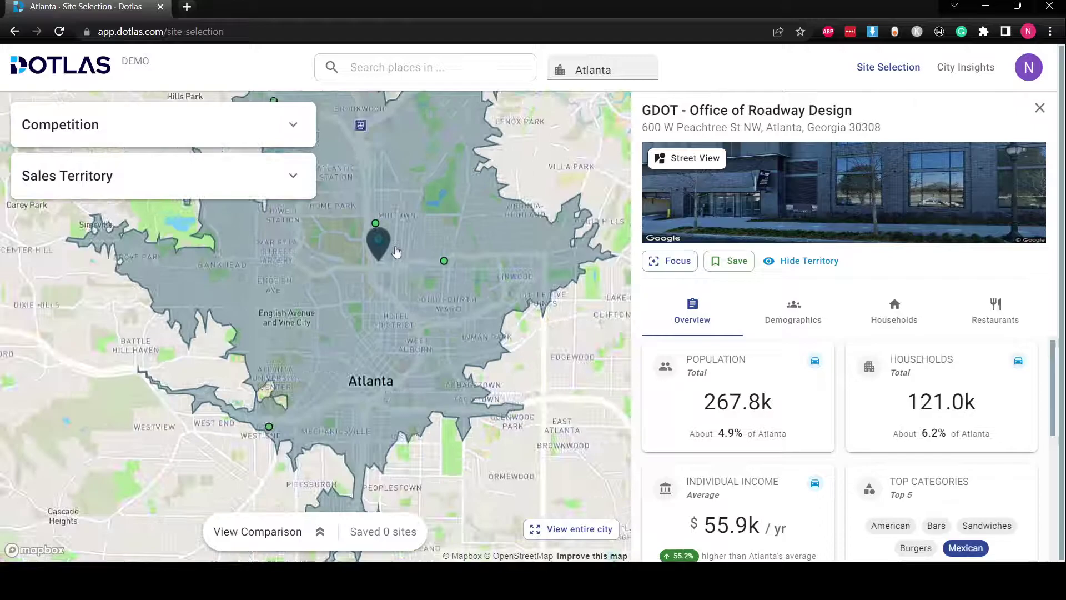
pyautogui.moveTo(307, 281); pyautogui.dragTo(351, 326)
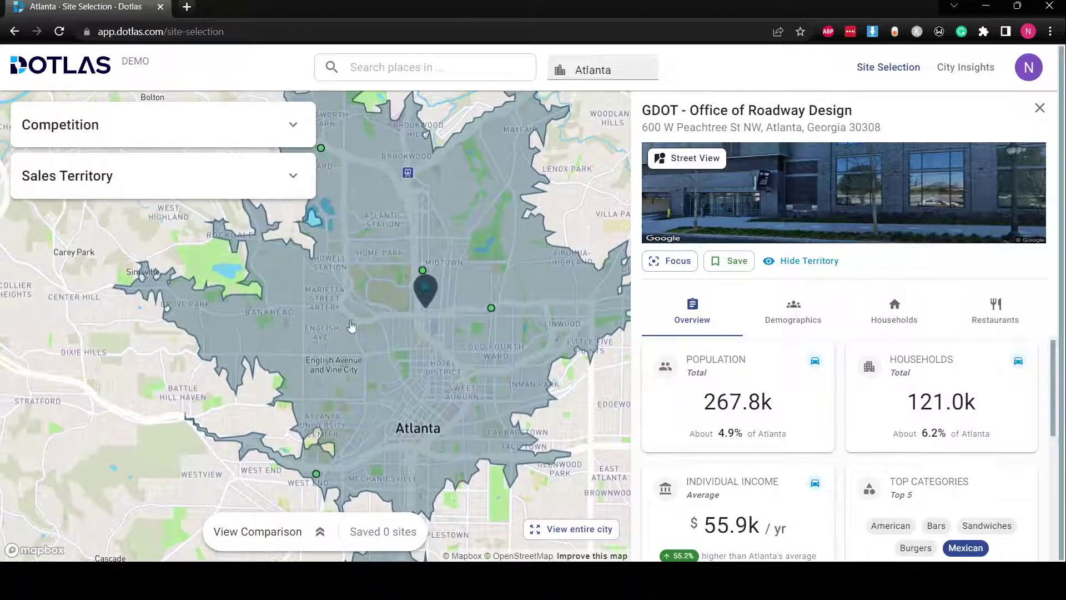
pyautogui.scroll(-4, 351, 326)
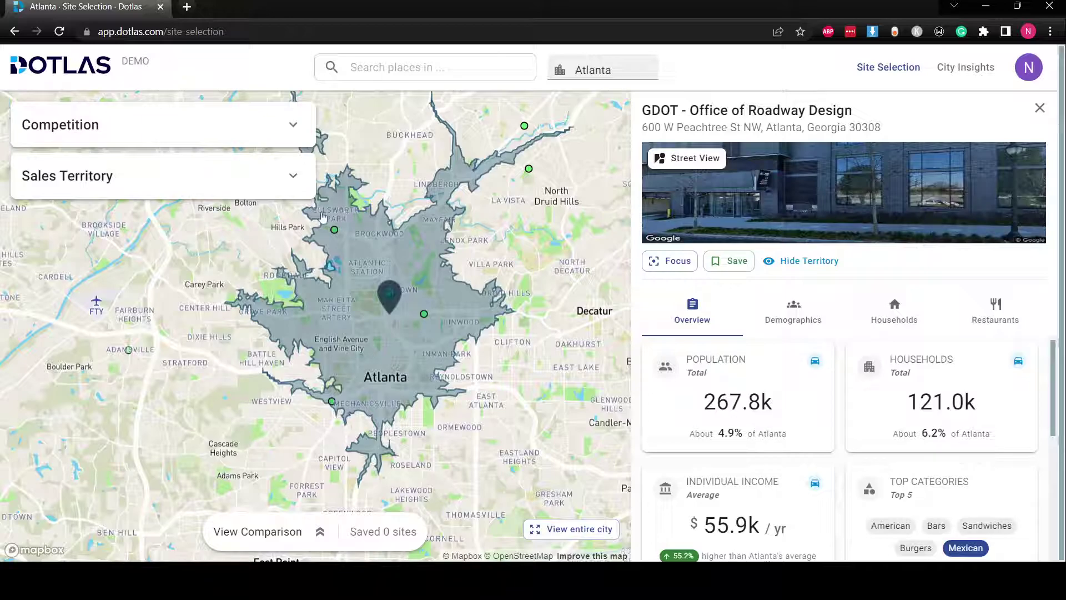
pyautogui.moveTo(323, 216); pyautogui.dragTo(364, 254)
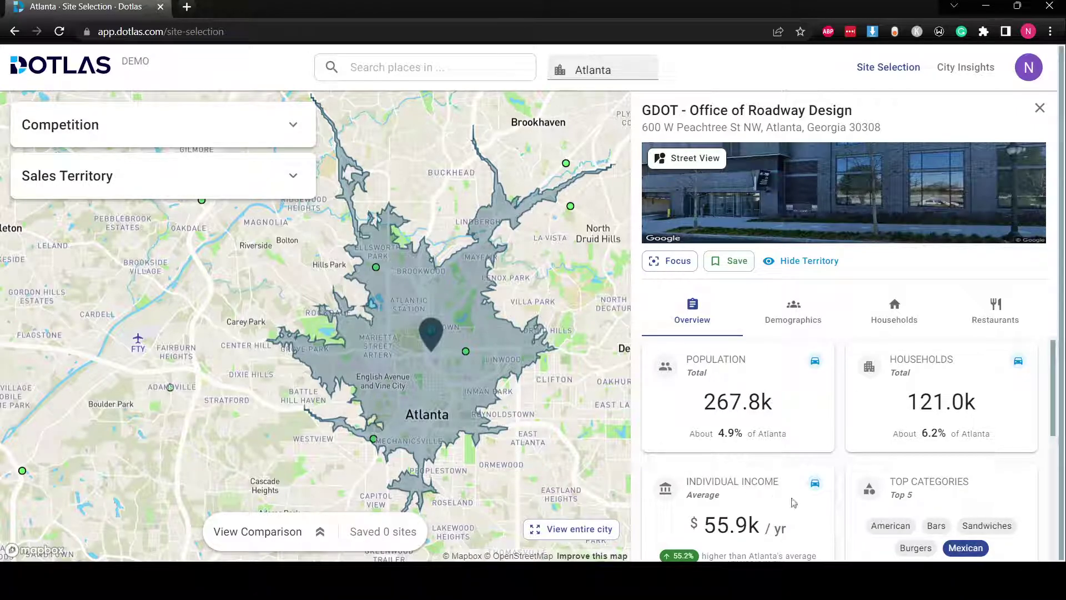
pyautogui.scroll(-5, 794, 503)
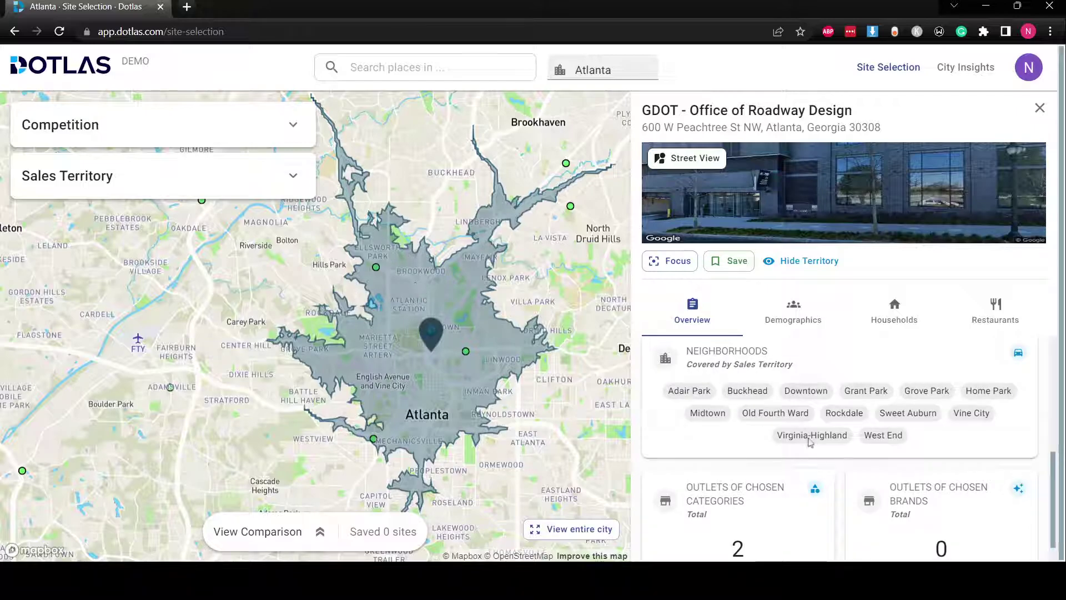
# Look around the GDOT - Office of Roadway Design site's surroundings along Spring St NW in Street View and close it
pyautogui.scroll(5, 809, 441)
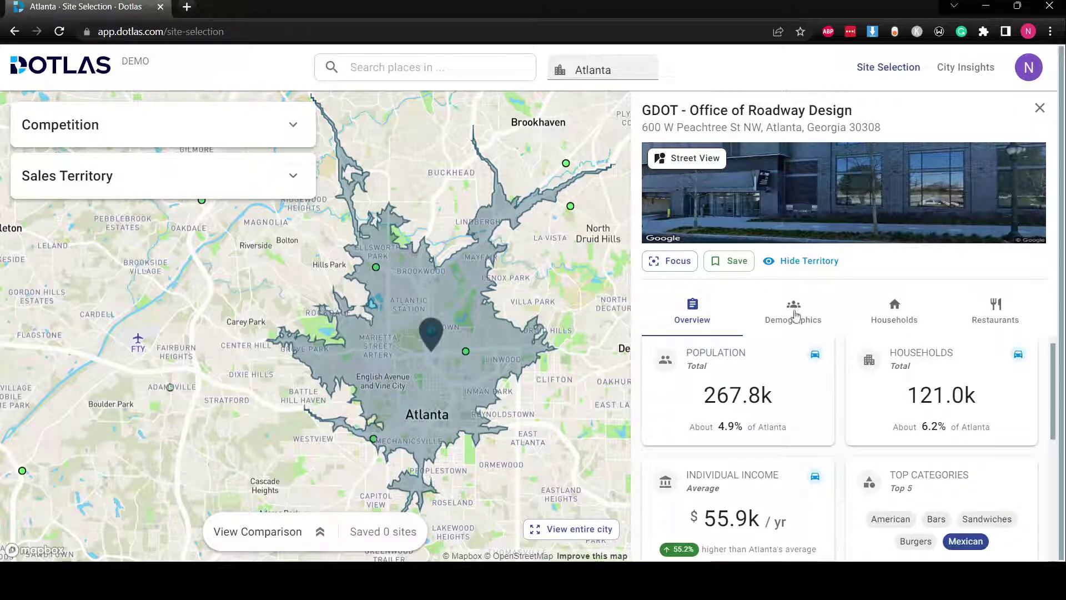
pyautogui.click(702, 160)
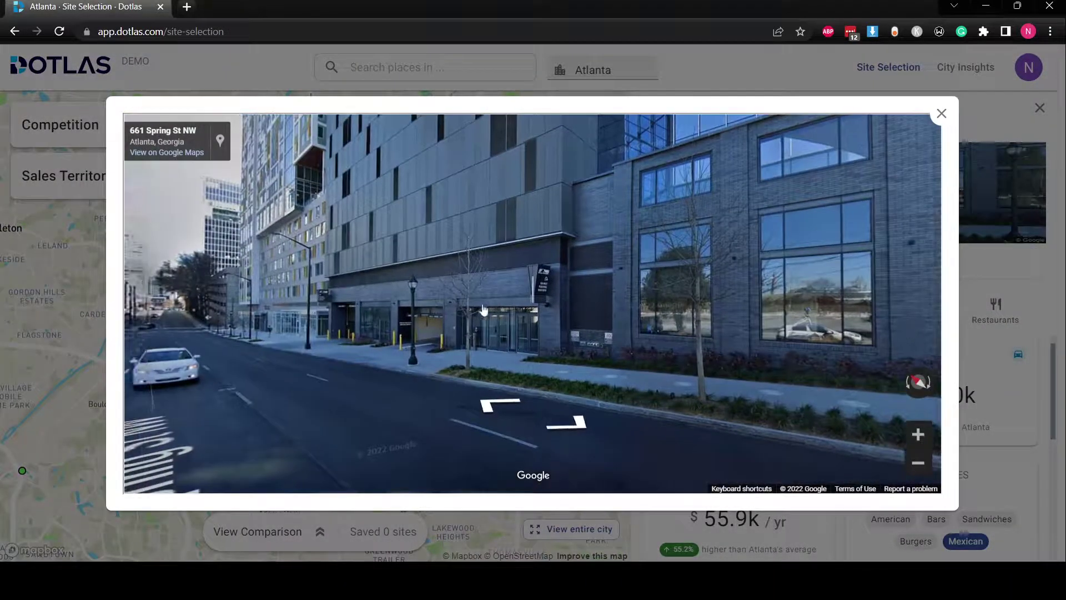
pyautogui.press('Left')
pyautogui.press('Left')
pyautogui.press('Left')
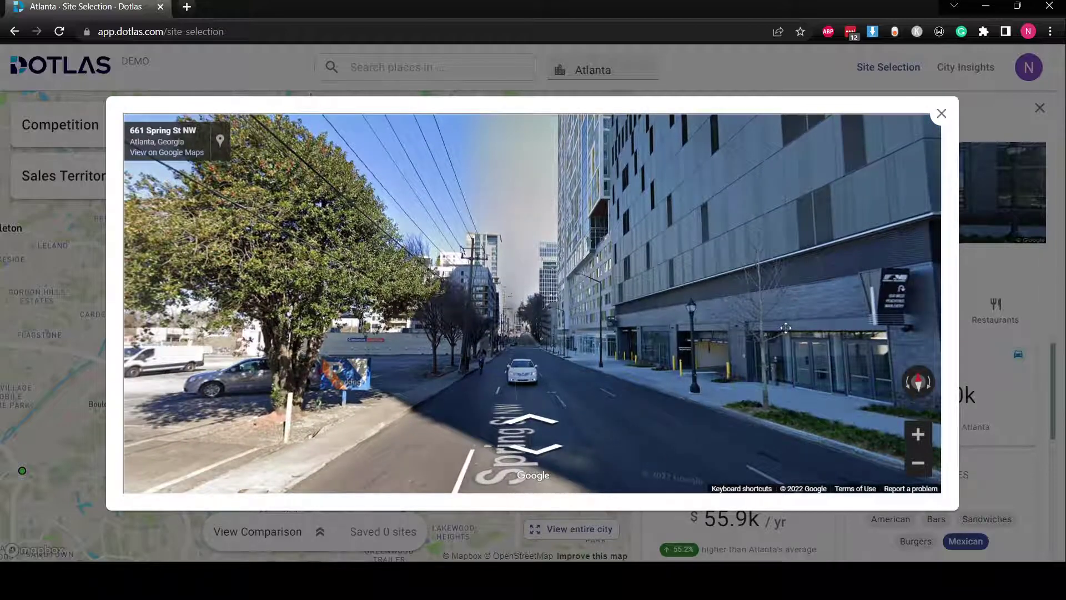
pyautogui.moveTo(786, 328); pyautogui.dragTo(827, 310)
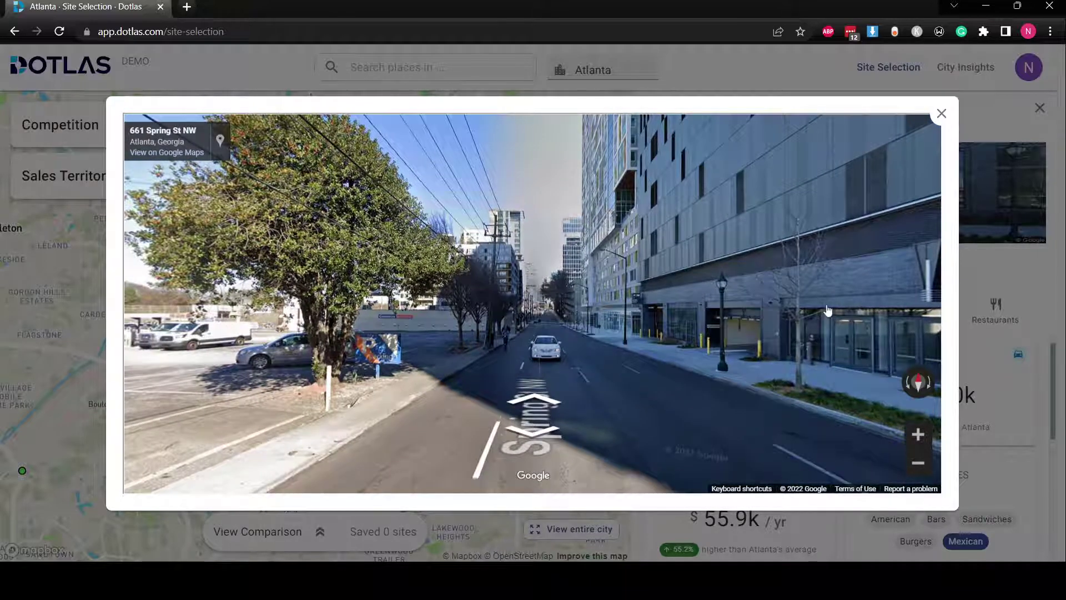
pyautogui.click(941, 113)
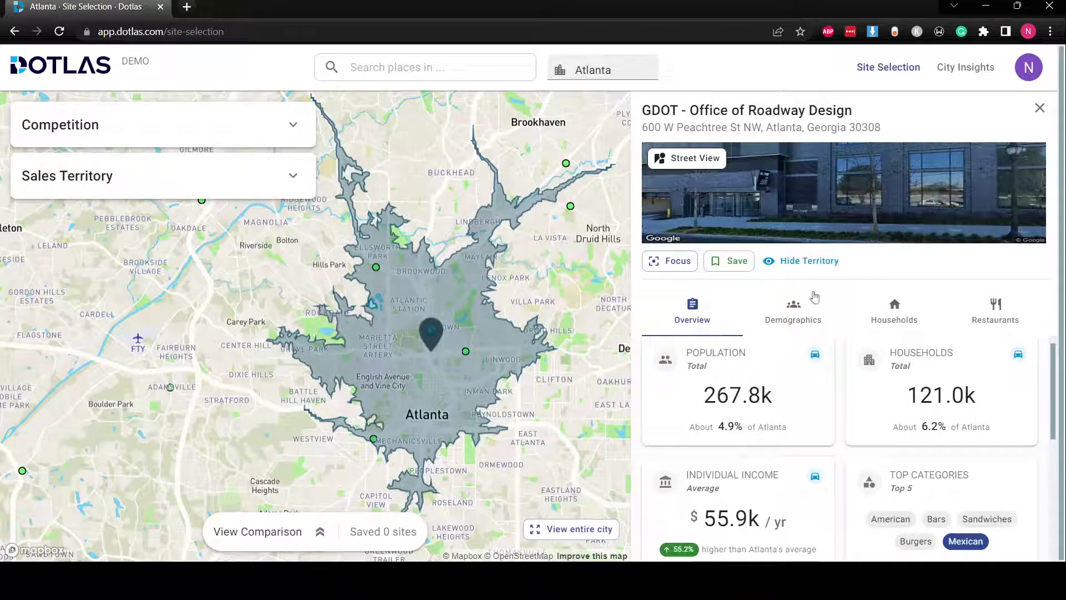
# Review the GDOT site's demographics and restaurant insights, and save the site before closing its details
pyautogui.click(793, 312)
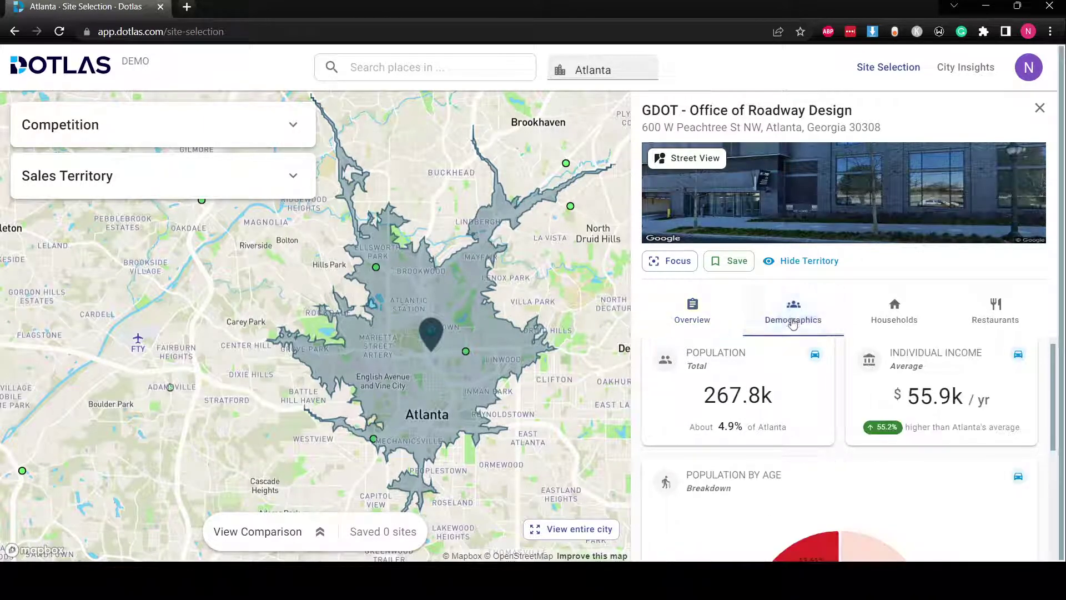
pyautogui.scroll(-2, 833, 404)
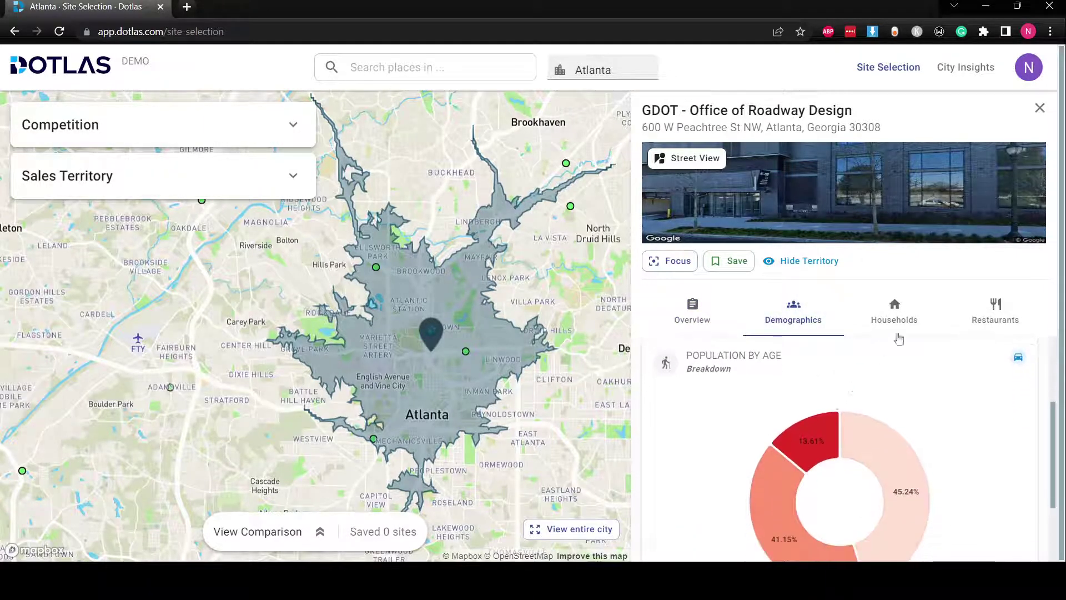
pyautogui.click(1008, 316)
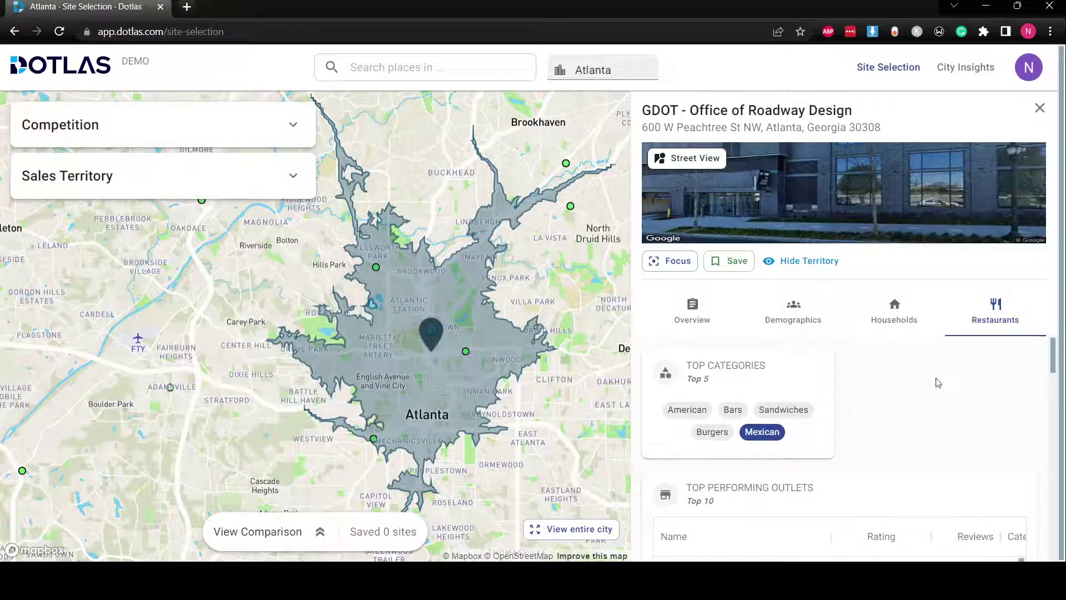
pyautogui.click(731, 266)
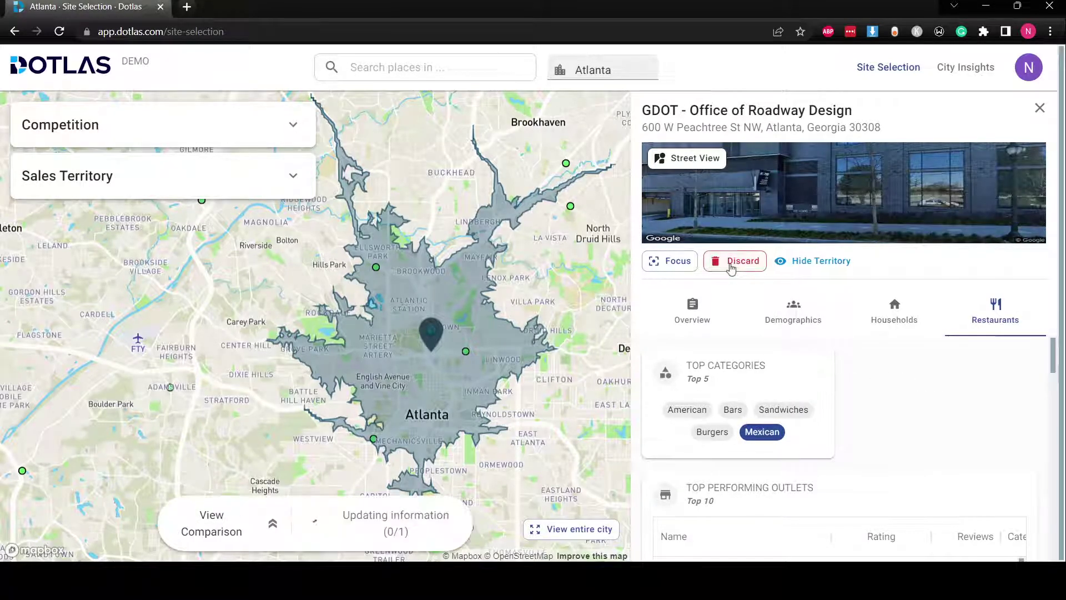
pyautogui.click(1039, 107)
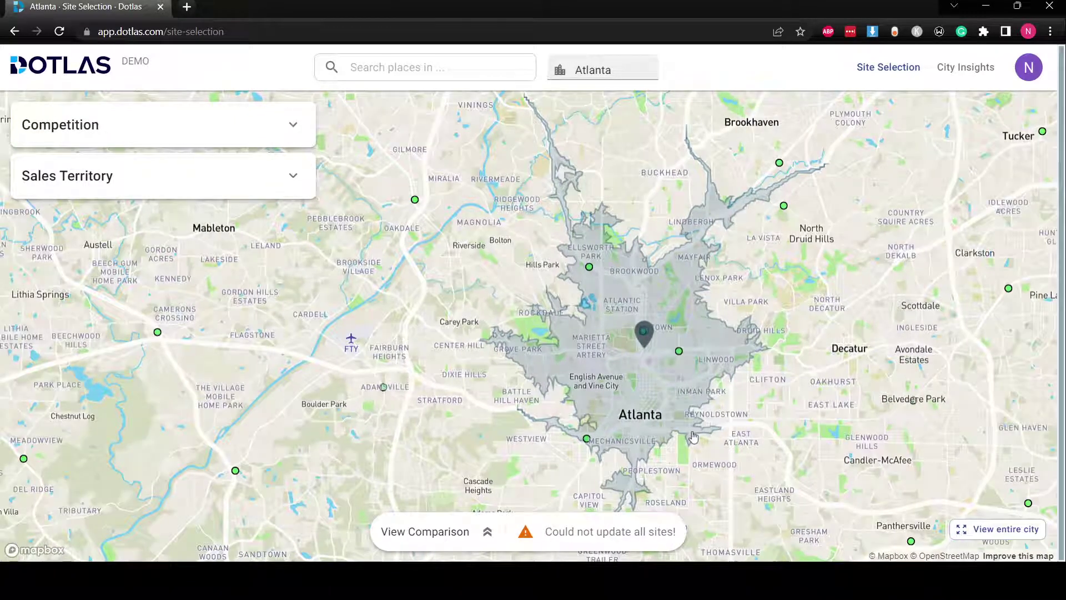
pyautogui.scroll(5, 725, 454)
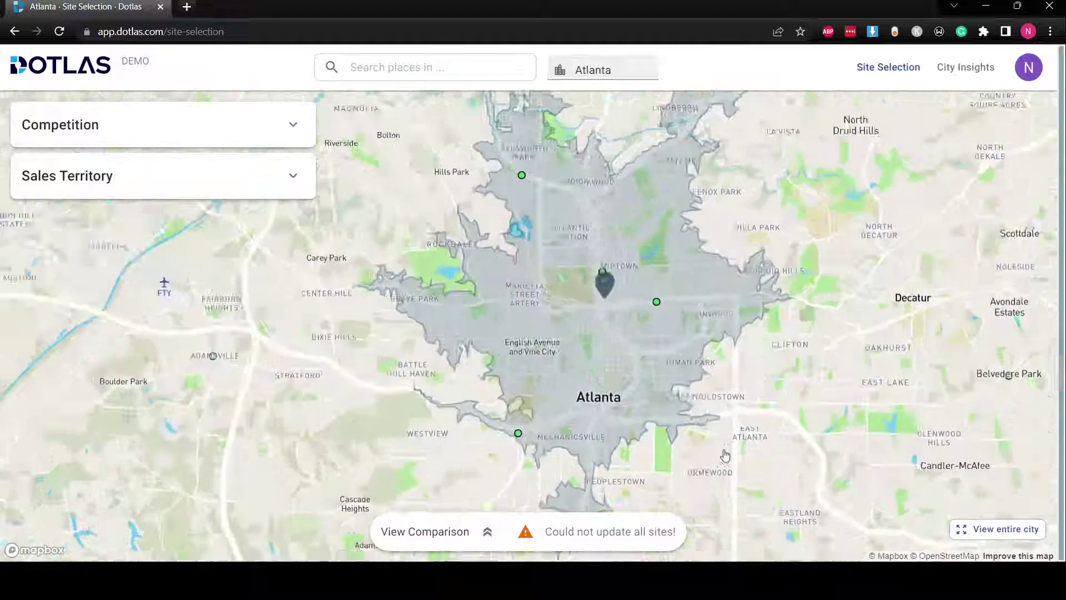
pyautogui.scroll(2, 725, 455)
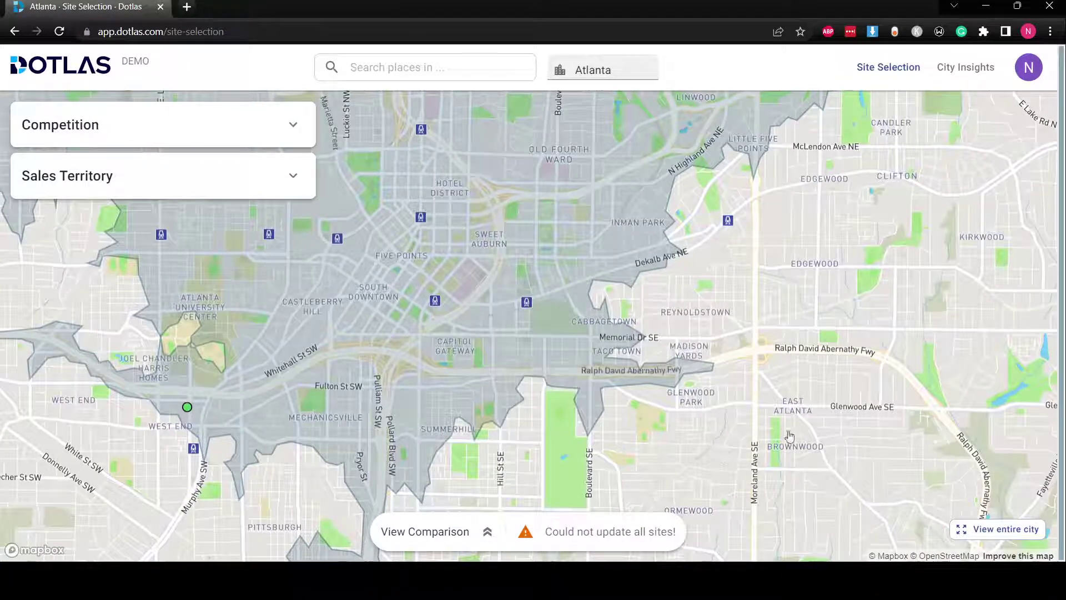
pyautogui.scroll(1, 796, 438)
pyautogui.scroll(2, 795, 439)
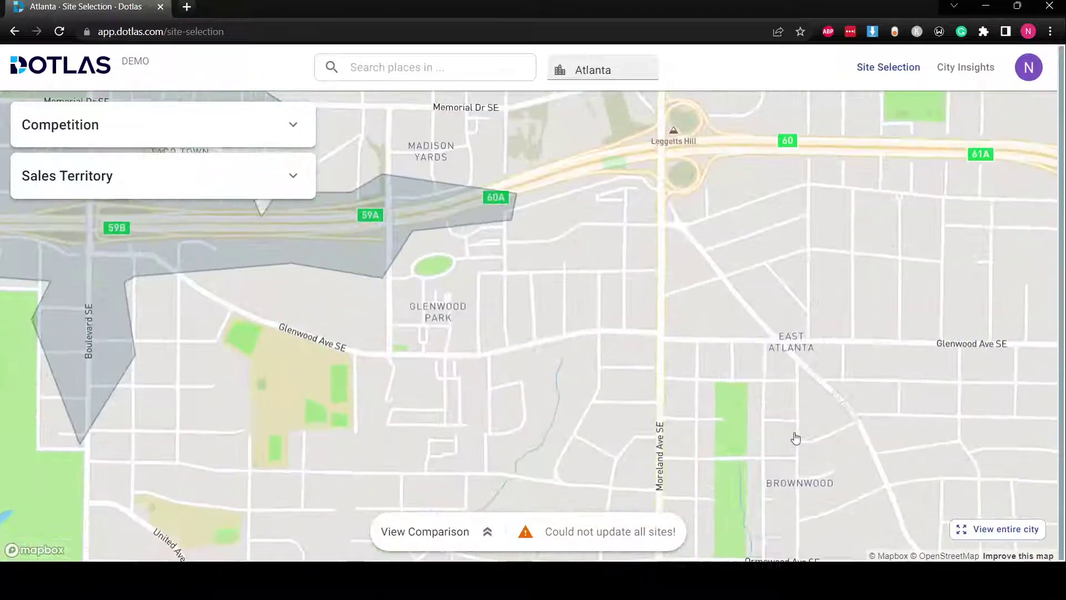
pyautogui.click(770, 387)
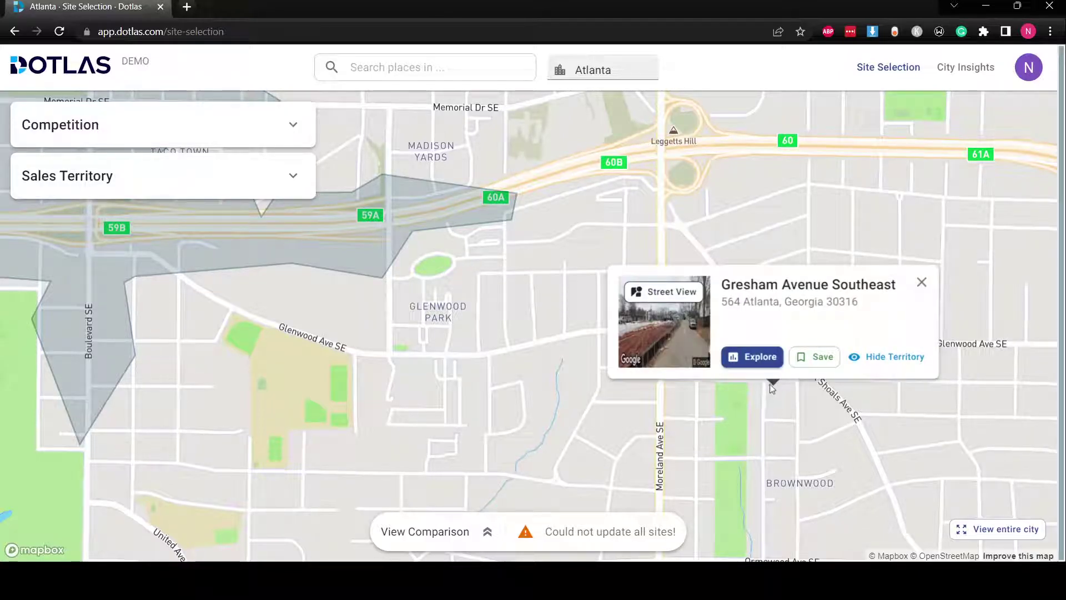
pyautogui.click(815, 357)
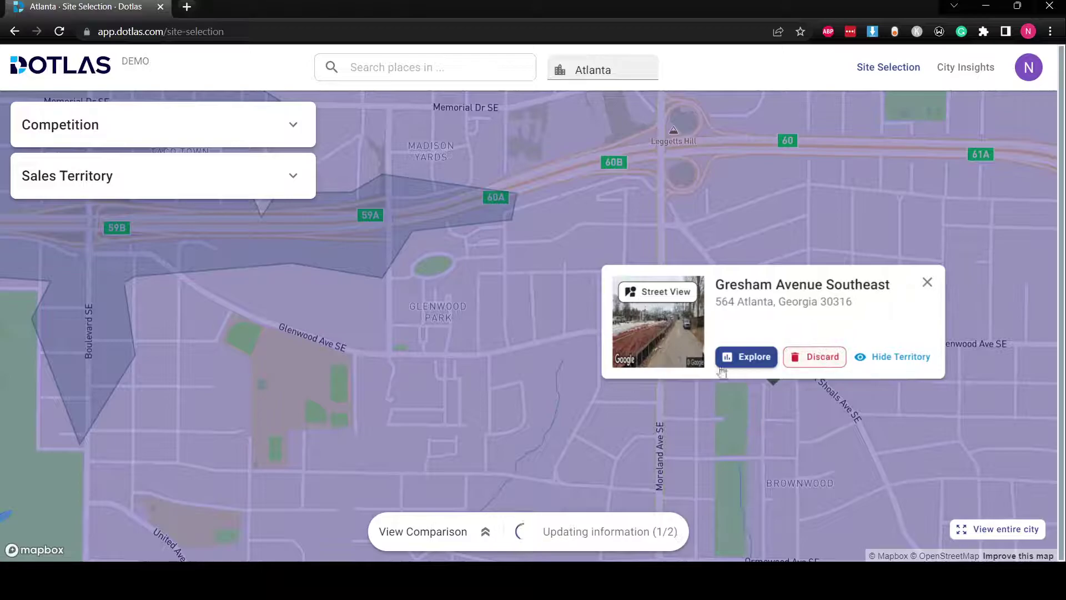
pyautogui.scroll(-3, 539, 365)
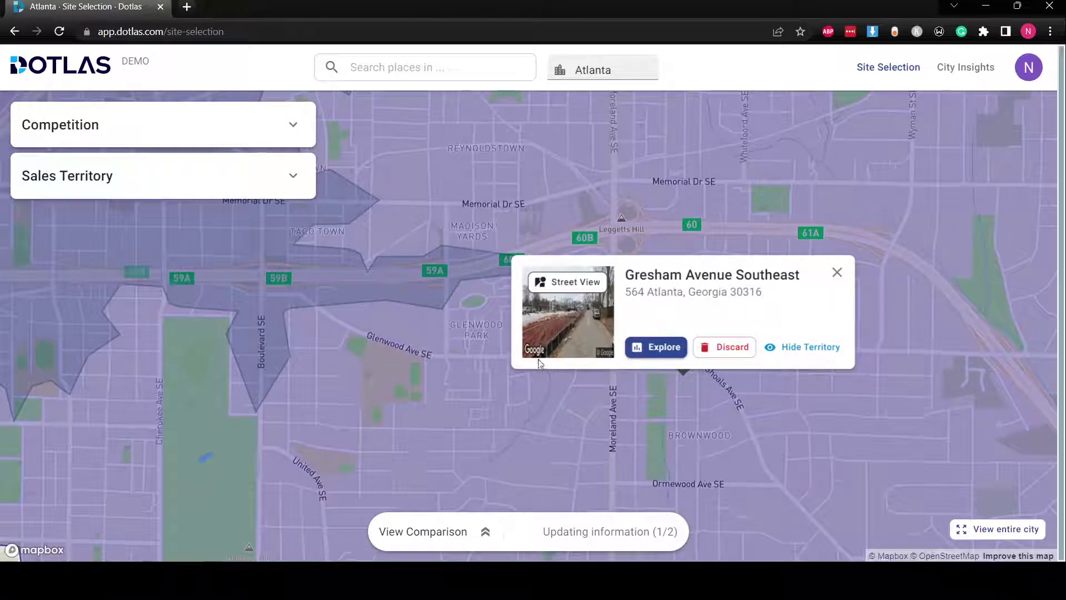
pyautogui.scroll(-3, 425, 397)
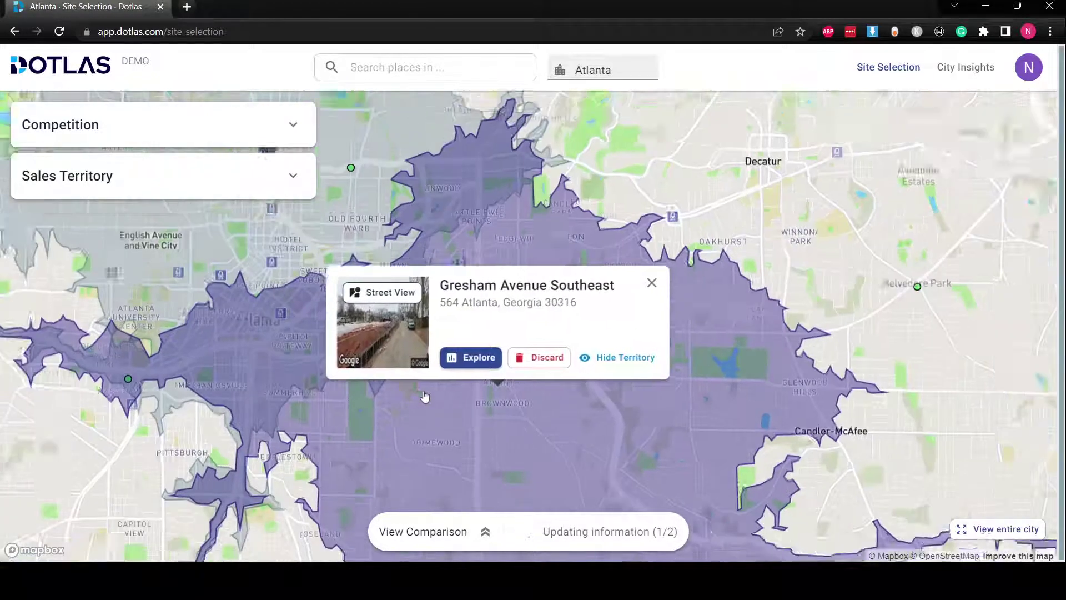
pyautogui.scroll(-1, 425, 397)
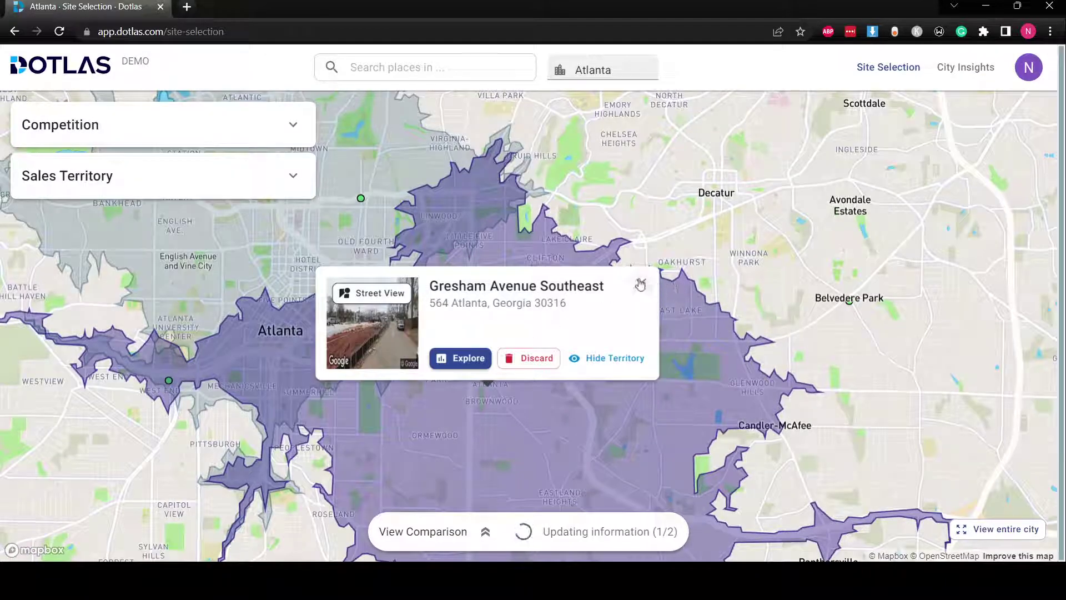
pyautogui.click(640, 284)
pyautogui.moveTo(512, 317); pyautogui.dragTo(682, 294)
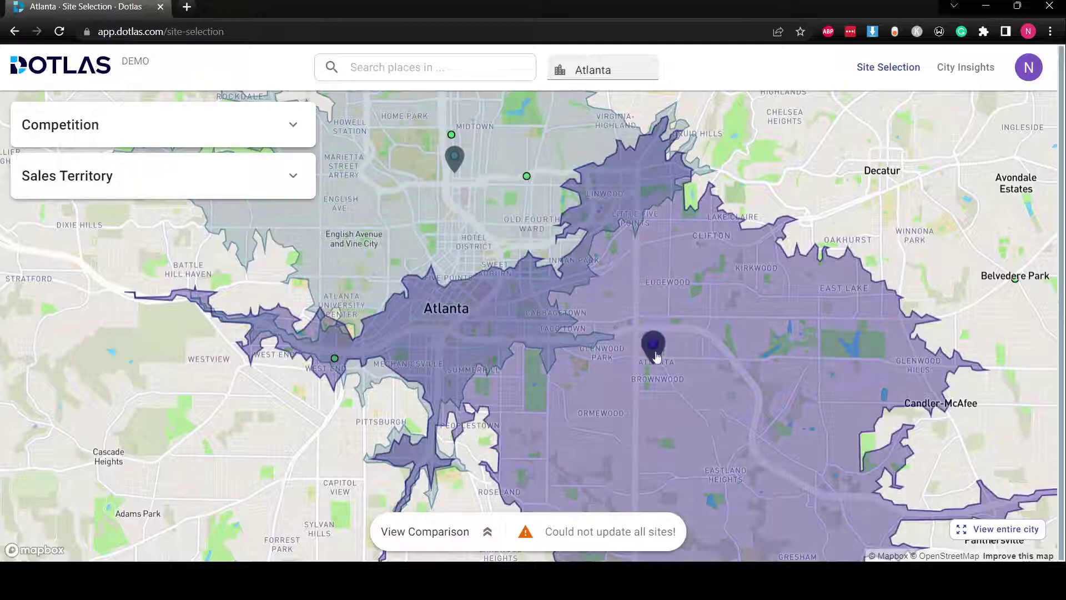
pyautogui.moveTo(561, 377)
pyautogui.mouseDown()
pyautogui.moveTo(597, 343)
pyautogui.moveTo(637, 265)
pyautogui.mouseUp()
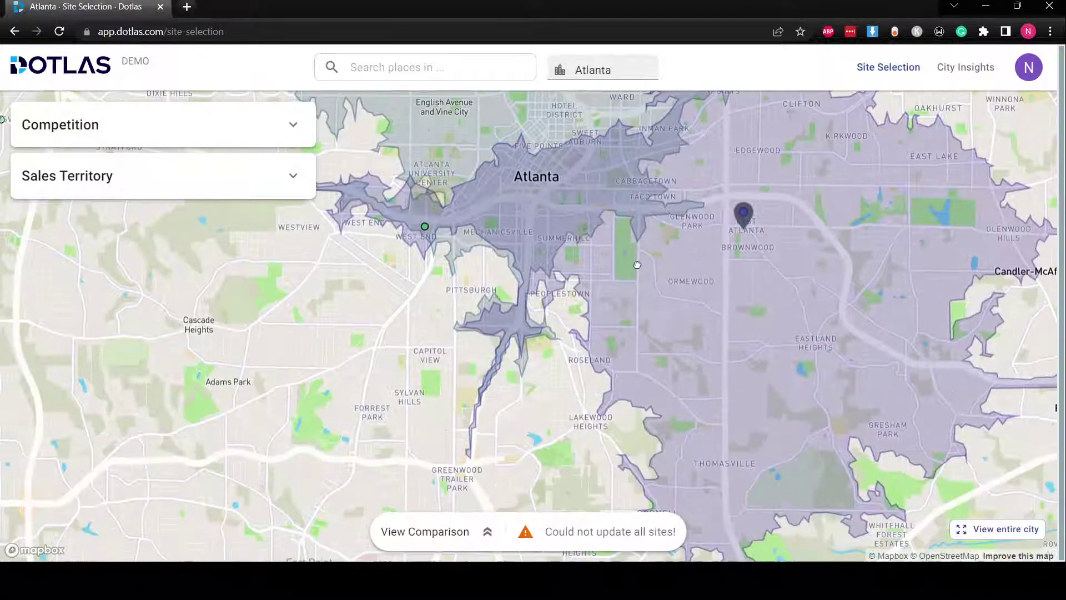
pyautogui.scroll(5, 435, 368)
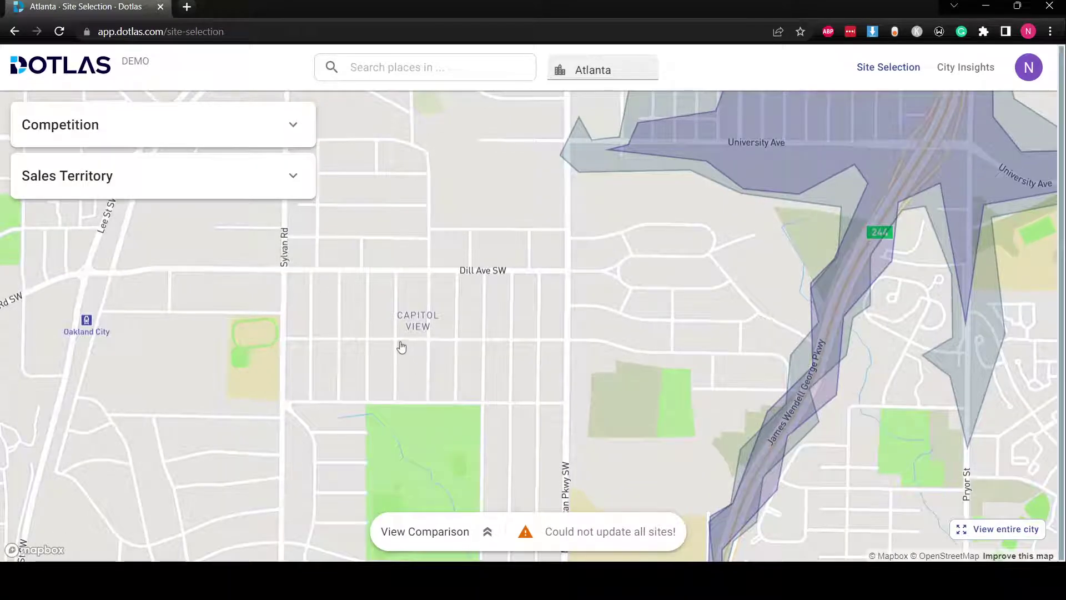
pyautogui.click(402, 347)
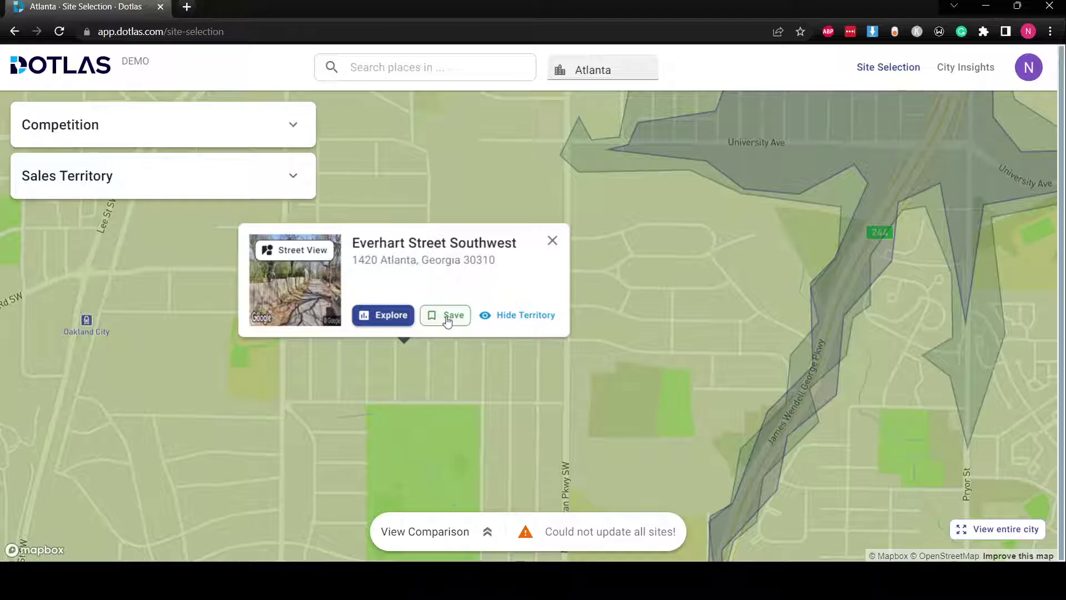
pyautogui.click(447, 317)
pyautogui.click(552, 241)
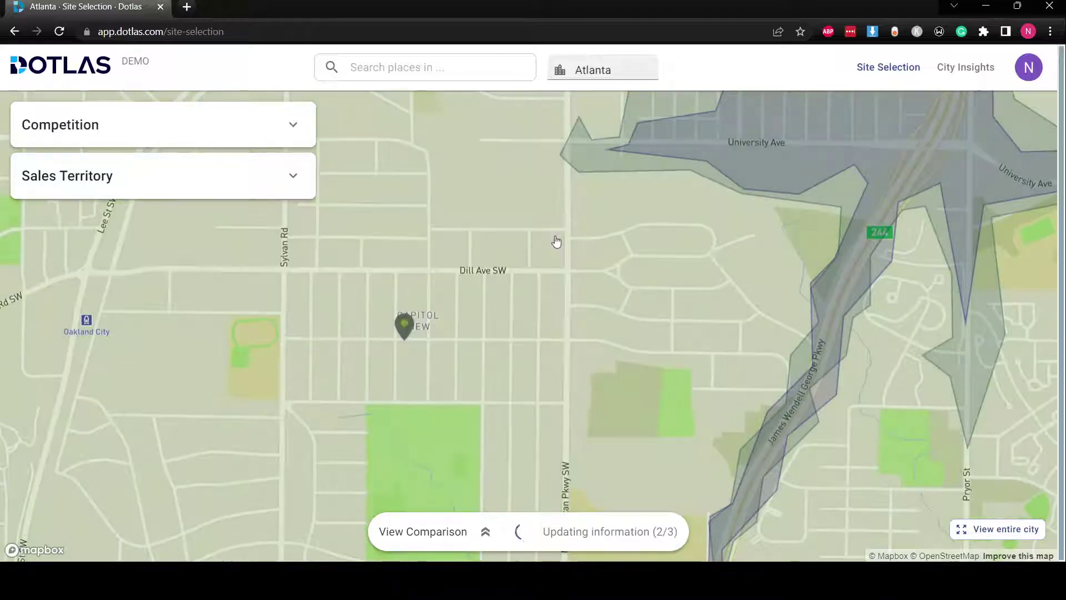
# View the three saved sites' territories together on the map, and open their comparison table with a slightly reduced height
pyautogui.scroll(-5, 556, 240)
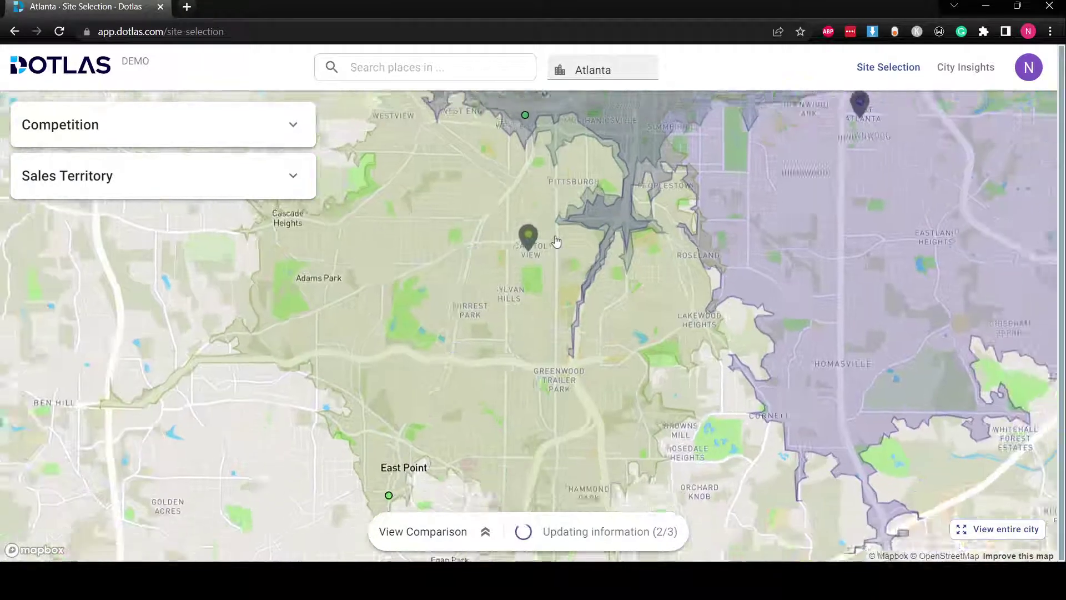
pyautogui.scroll(-2, 556, 240)
pyautogui.moveTo(567, 208); pyautogui.dragTo(513, 331)
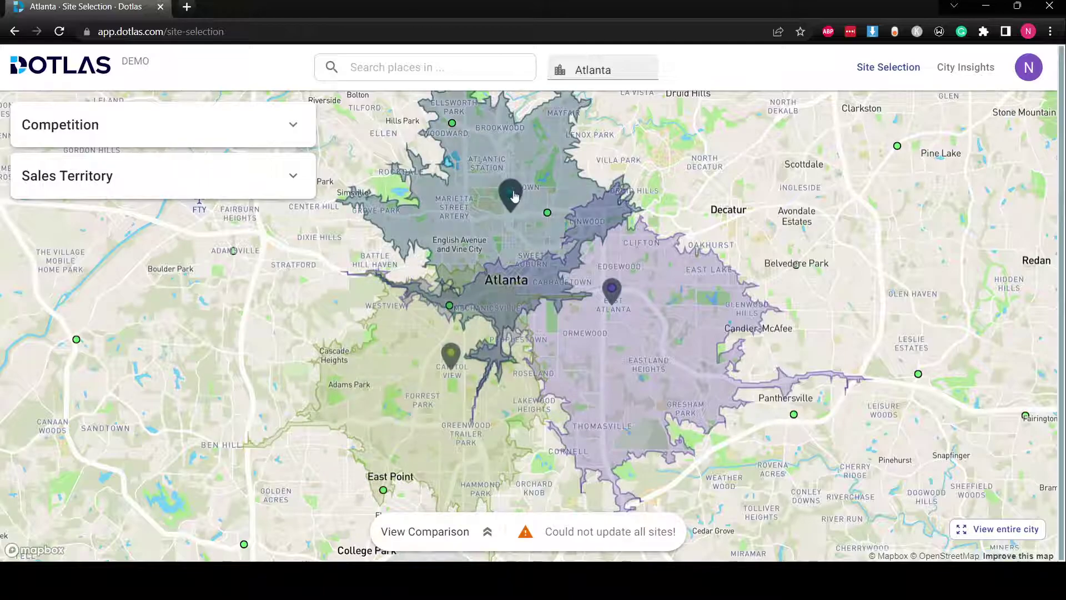
pyautogui.click(486, 545)
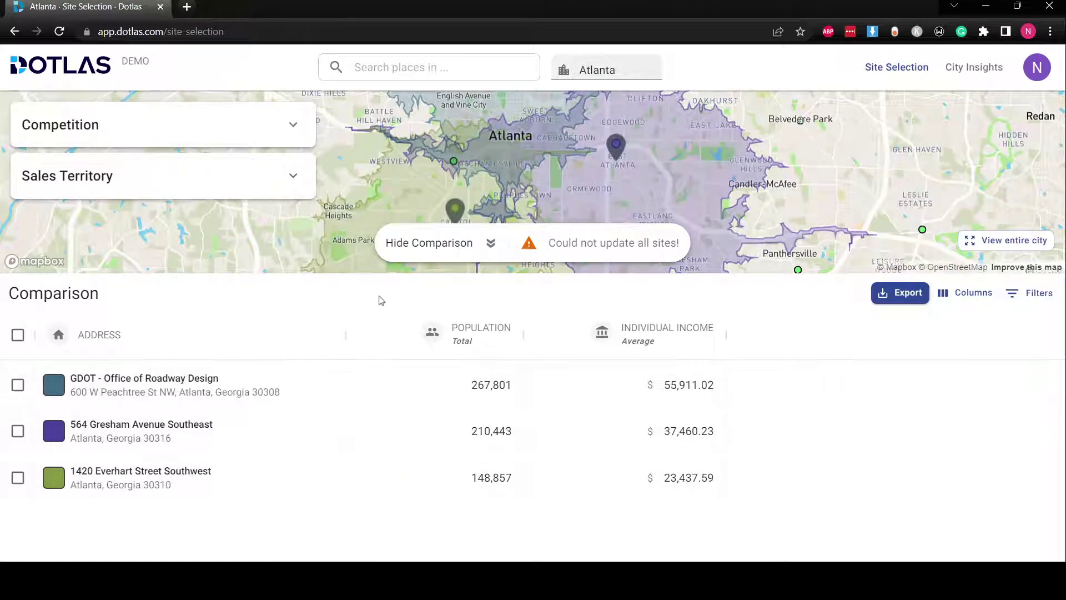
pyautogui.moveTo(375, 273); pyautogui.dragTo(378, 323)
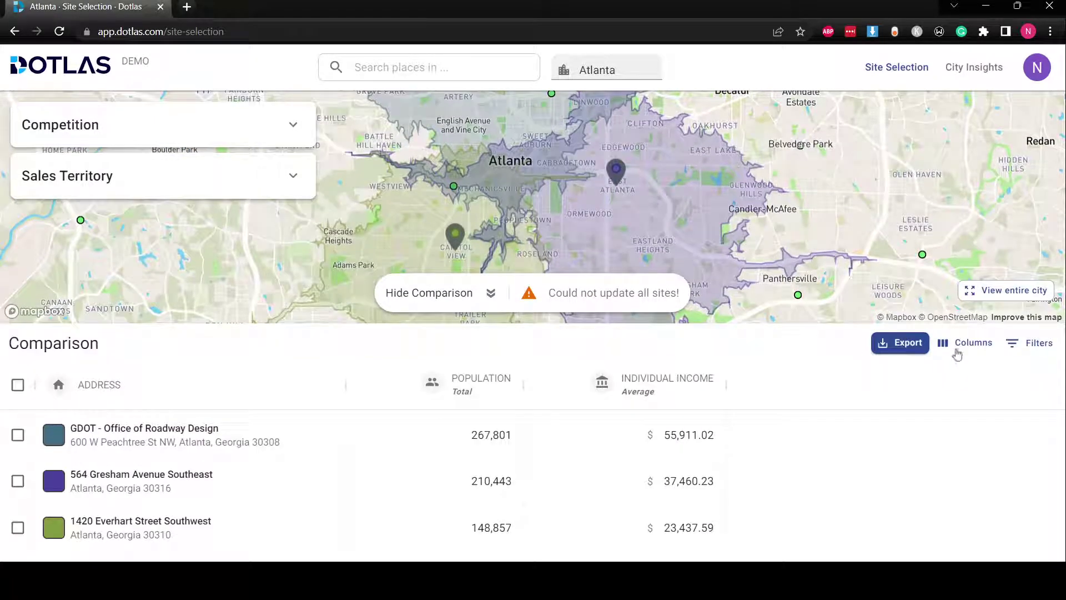
# Add the Youth Population, Medium Income Households and High Income Households columns to the site comparison and view them
pyautogui.click(965, 352)
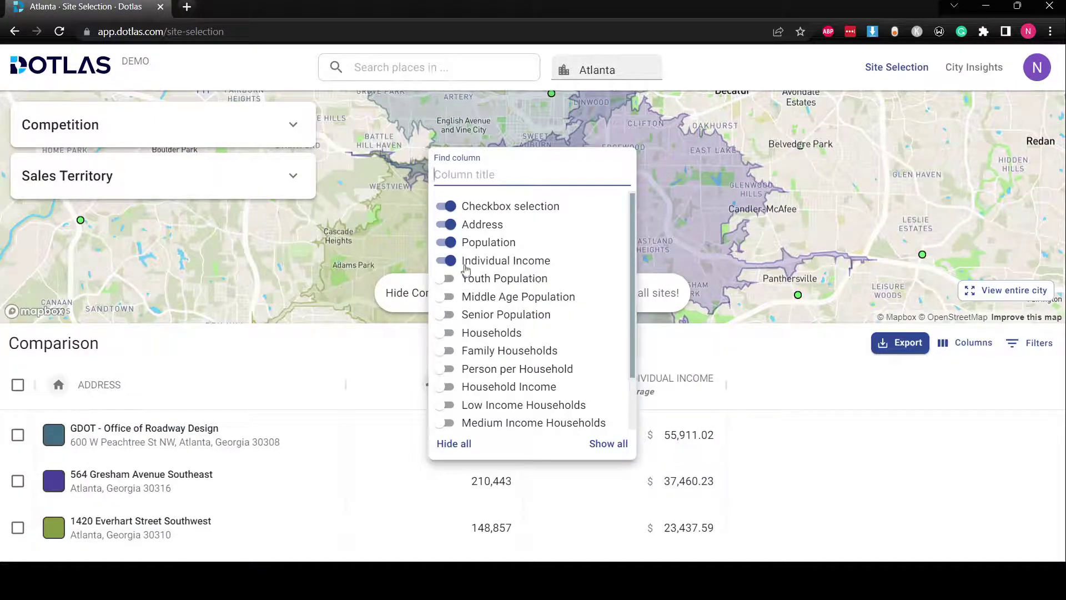
pyautogui.scroll(-1, 485, 354)
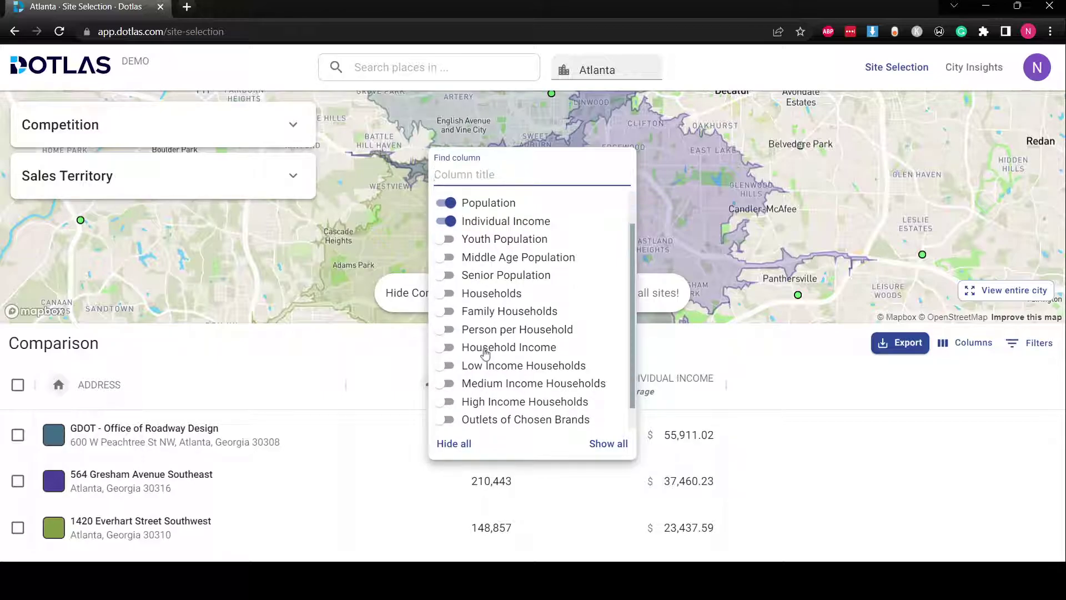
pyautogui.scroll(-1, 486, 353)
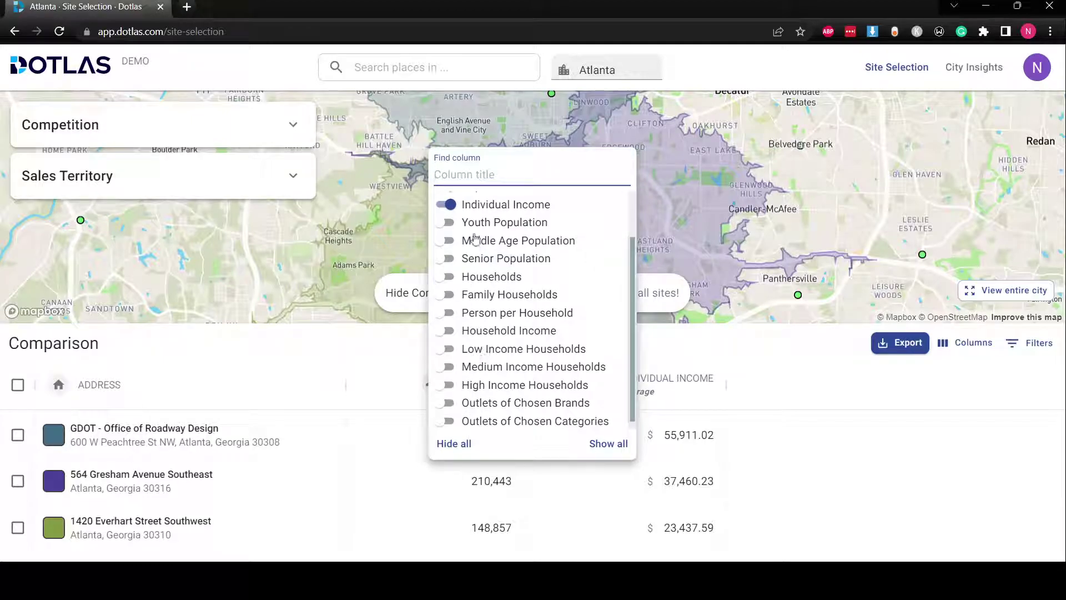
pyautogui.click(449, 223)
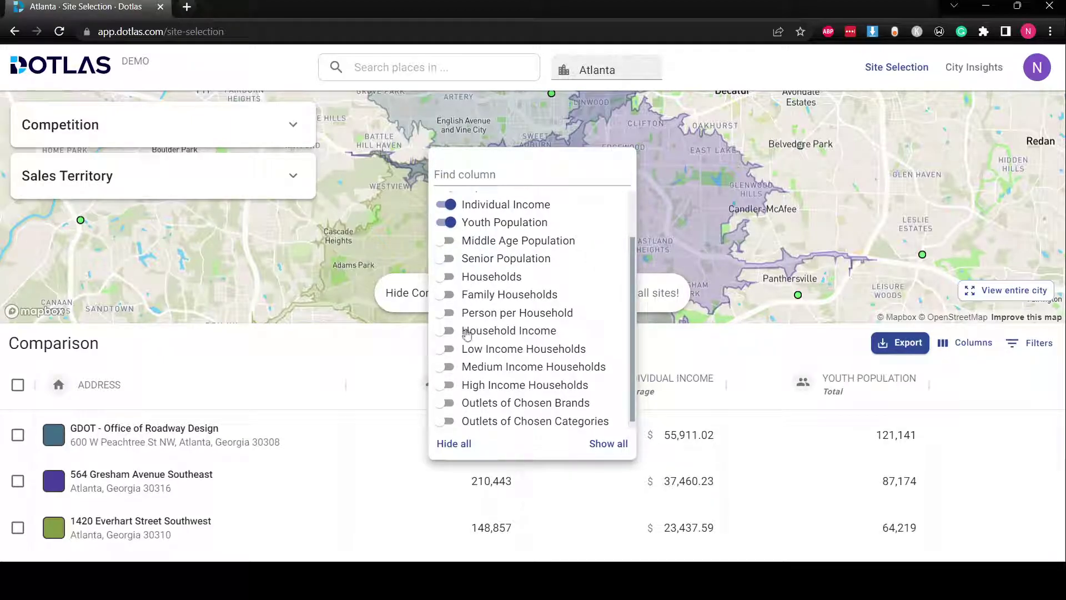
pyautogui.click(449, 366)
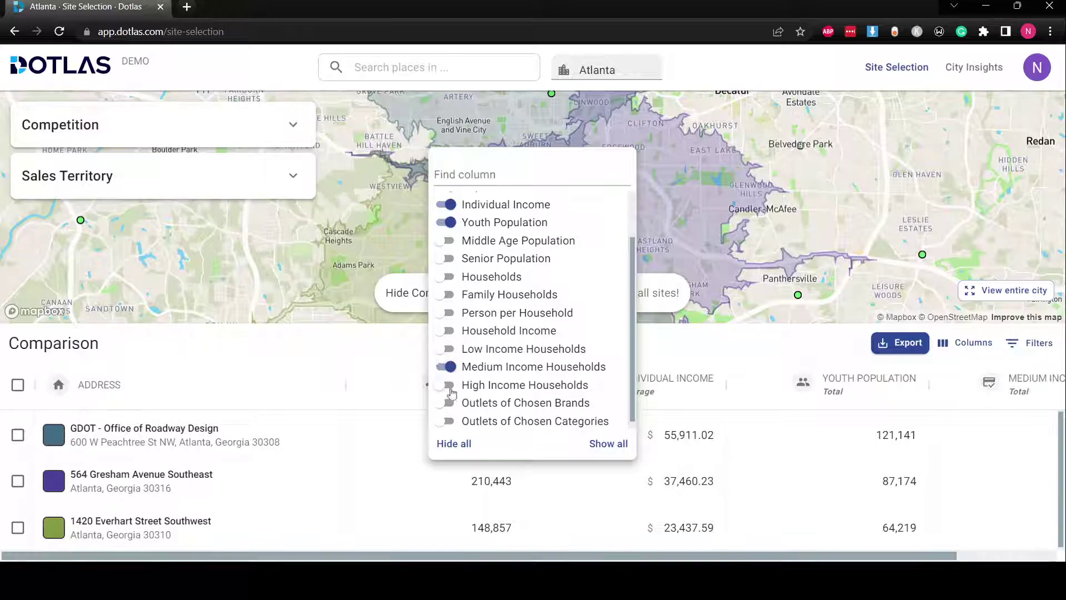
pyautogui.click(451, 387)
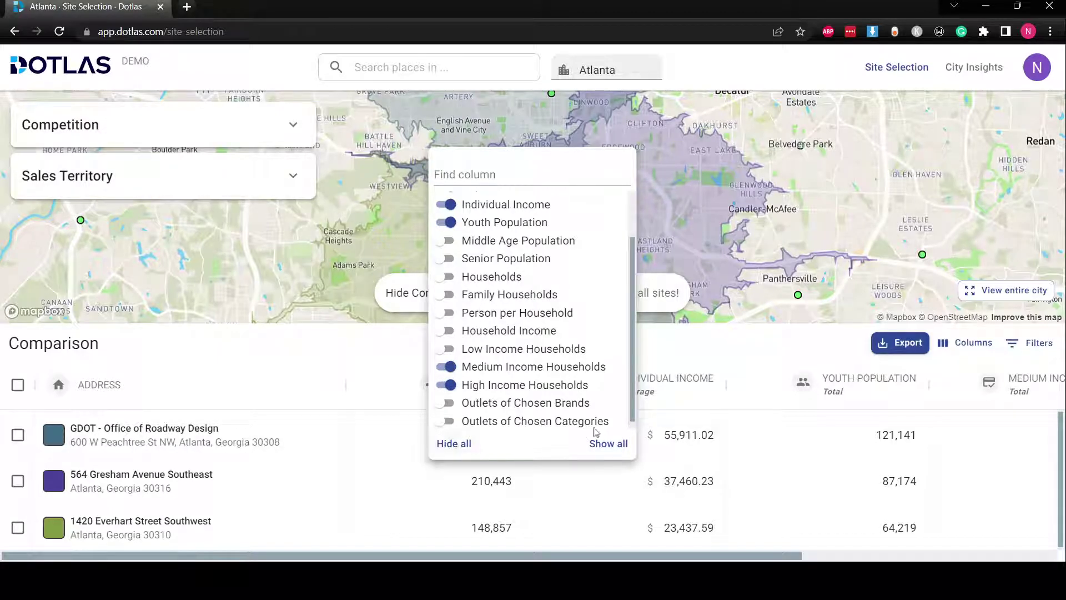
pyautogui.click(700, 350)
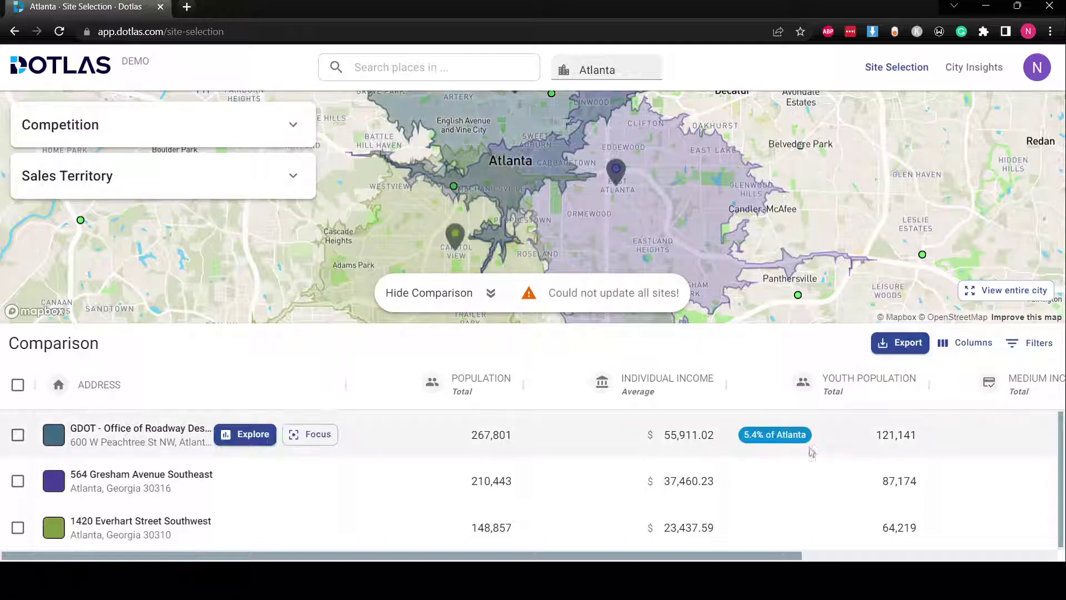
pyautogui.hscroll(5, 772, 513)
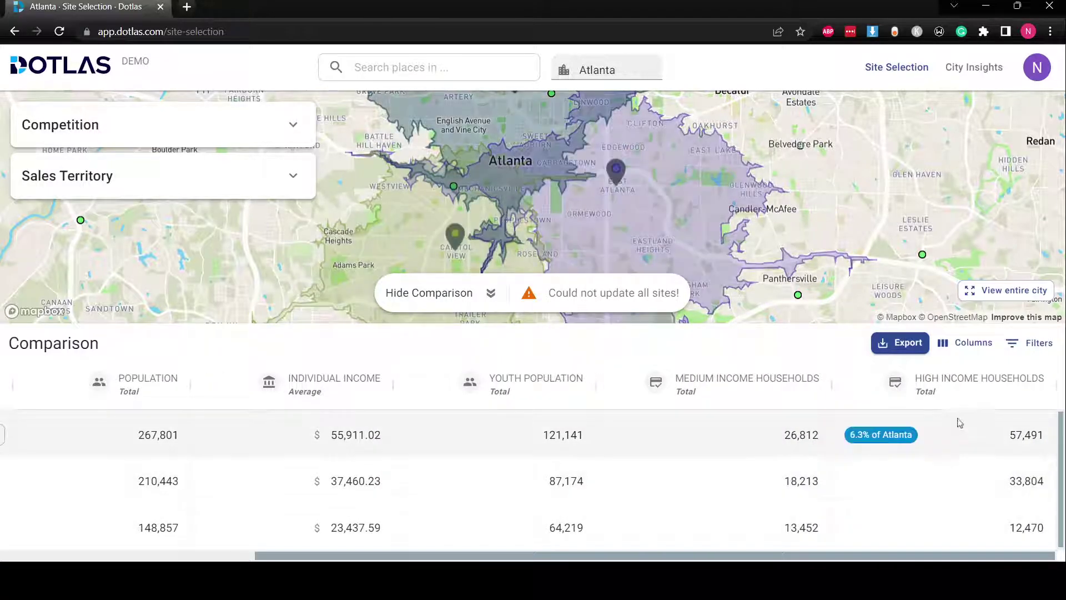
# Sort the site comparison by High Income Households in descending order, and examine how the sites' population and individual income compare with Atlanta's figures
pyautogui.click(869, 386)
pyautogui.click(869, 386)
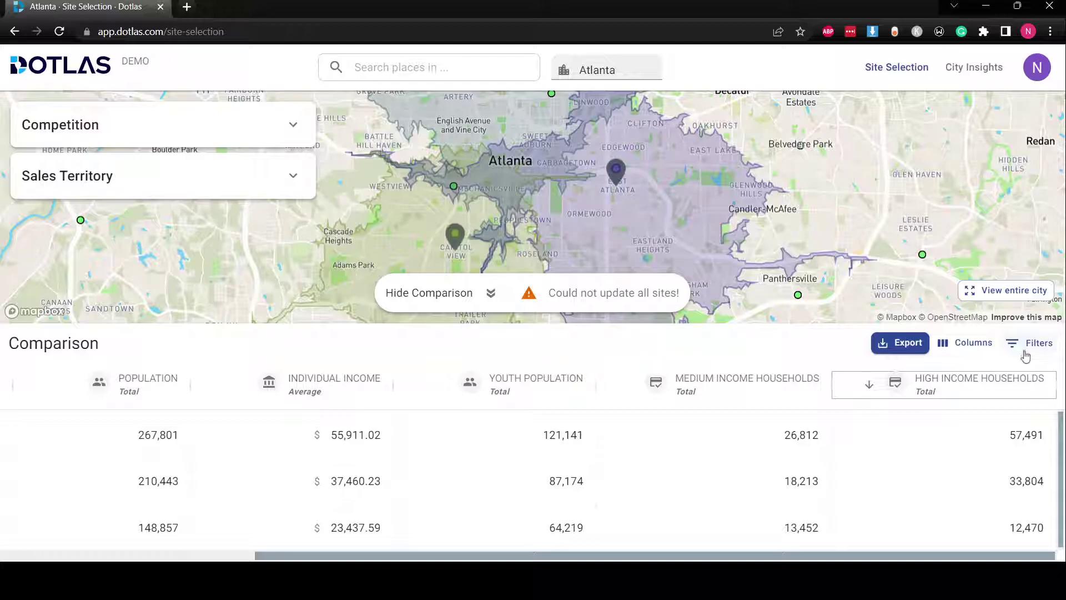
pyautogui.hscroll(-6, 680, 442)
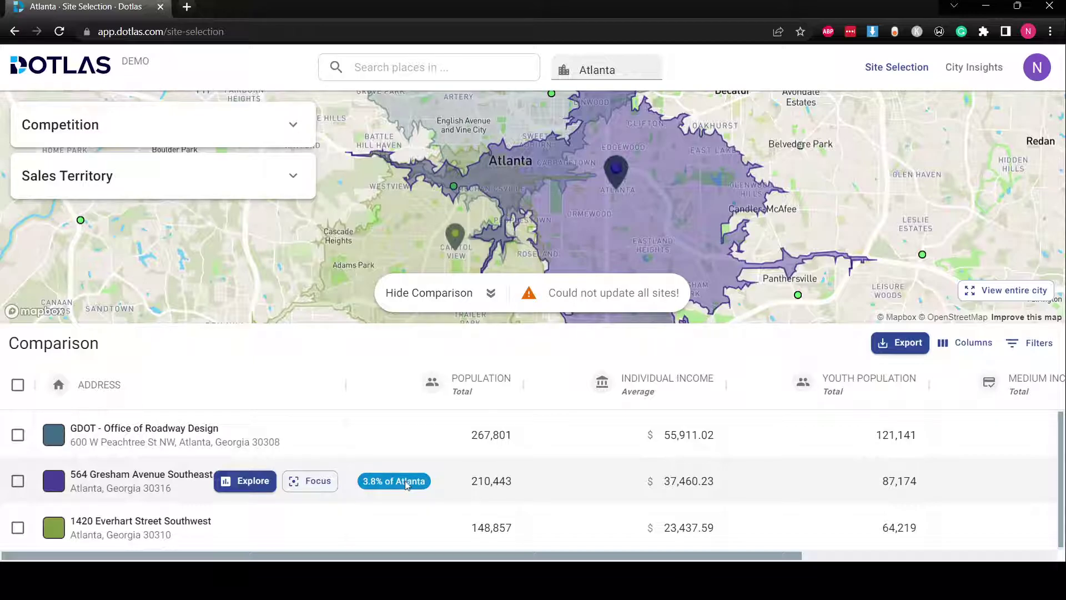
pyautogui.moveTo(409, 437)
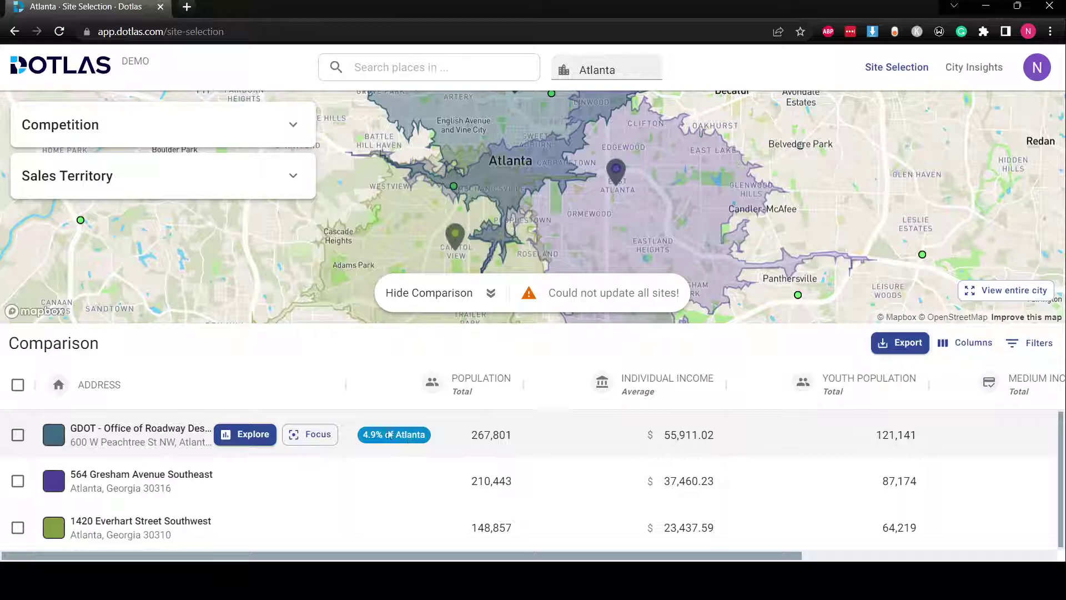
pyautogui.moveTo(563, 434)
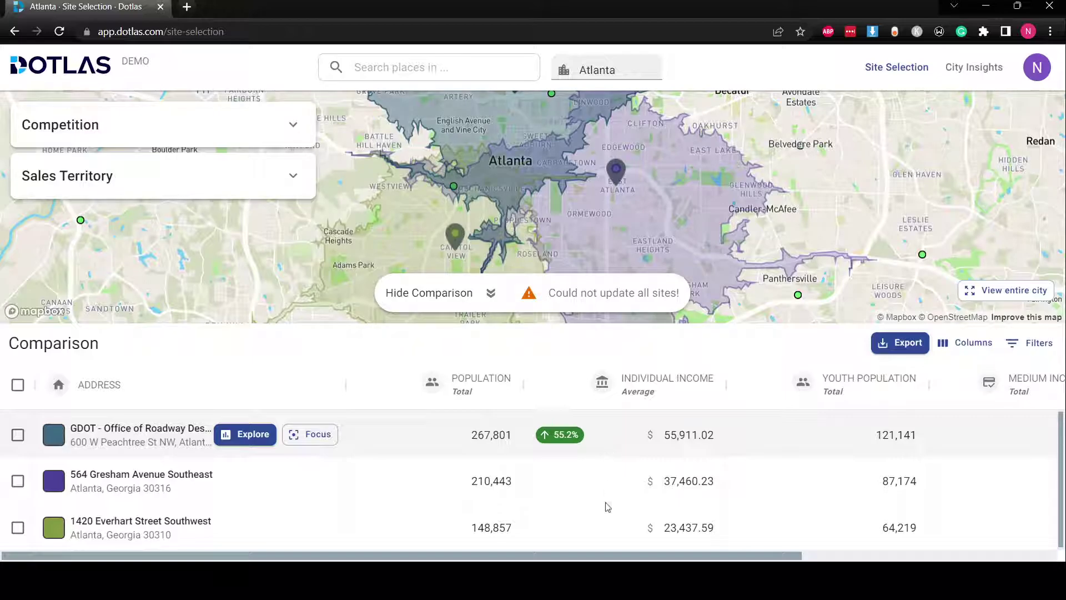
pyautogui.moveTo(608, 527)
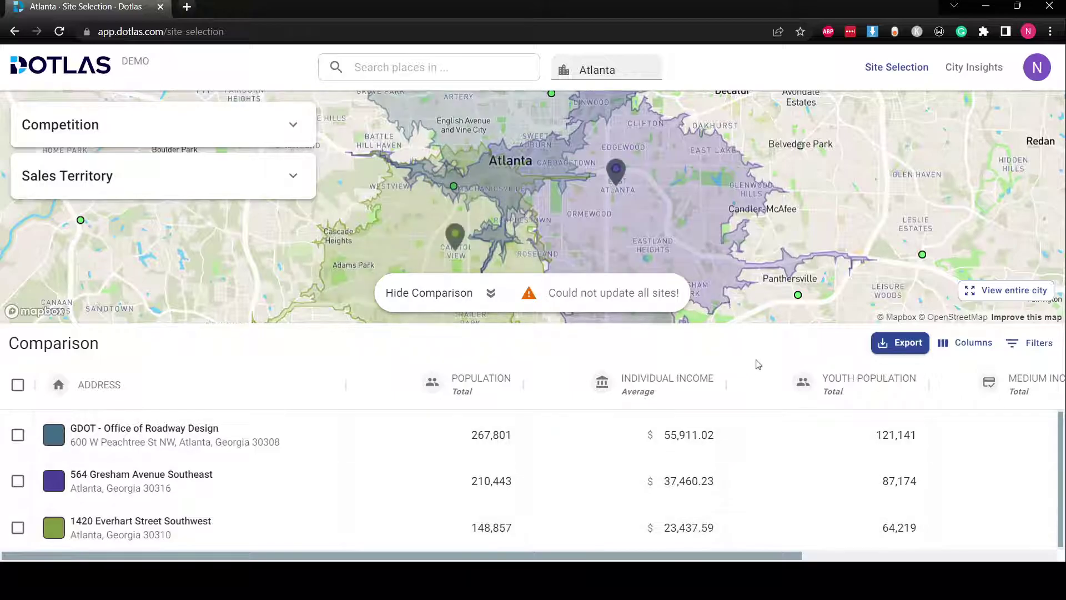
# Export the site comparison table as a CSV file
pyautogui.click(898, 345)
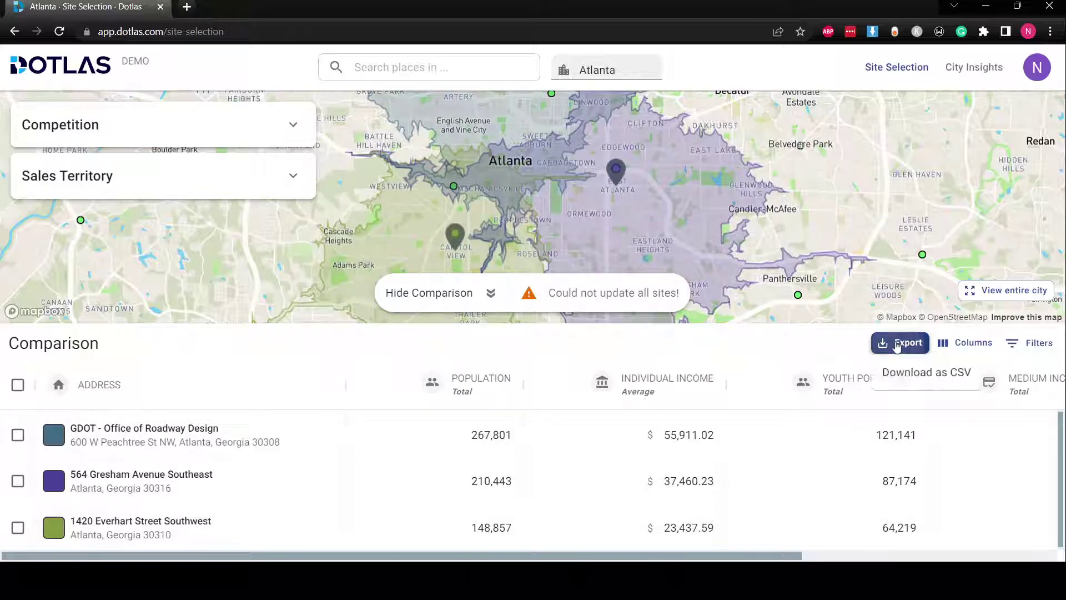
pyautogui.click(936, 374)
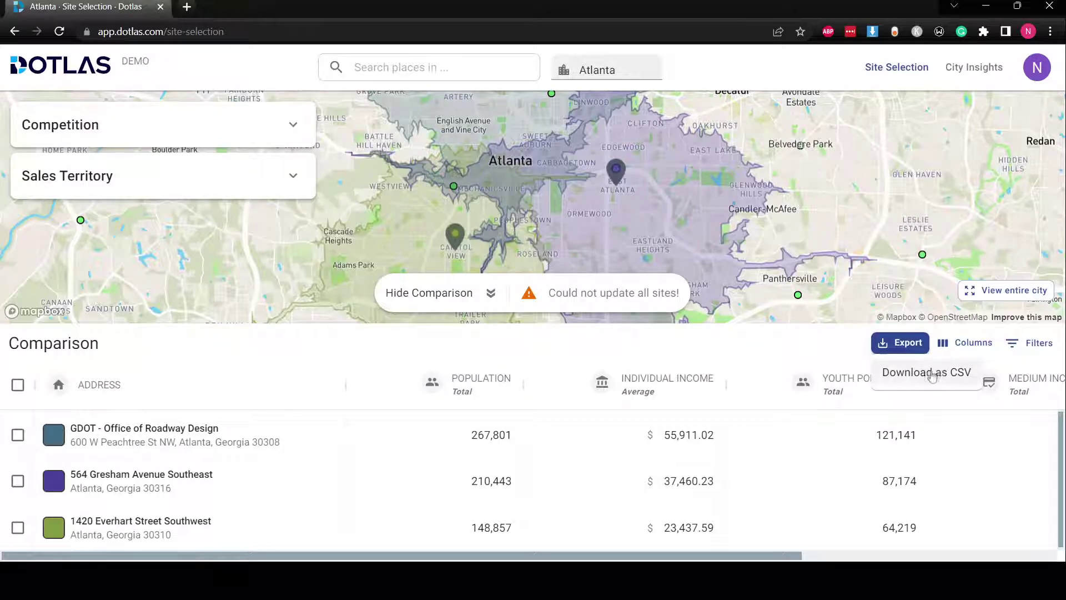